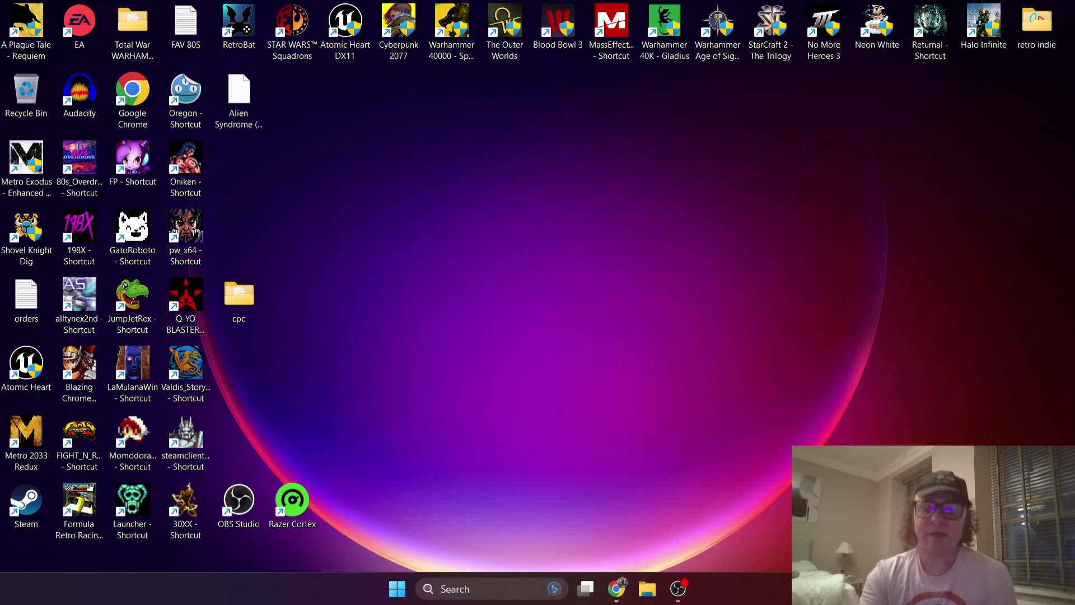
Switch to Chrome and download cap32-win64.zip from the Caprice32 latest release on GitHub.
click(623, 589)
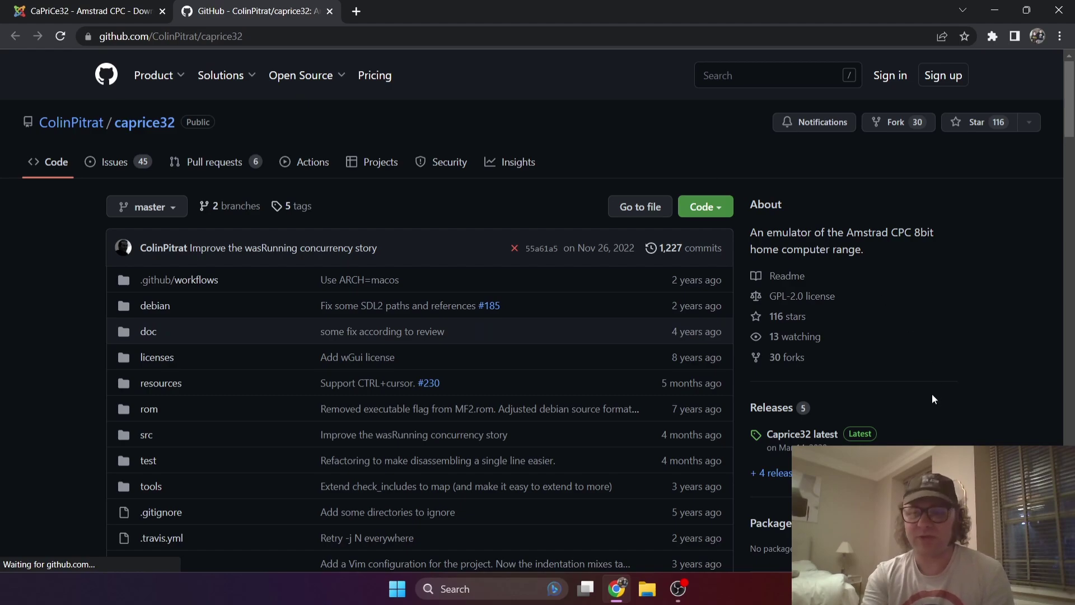
click(803, 435)
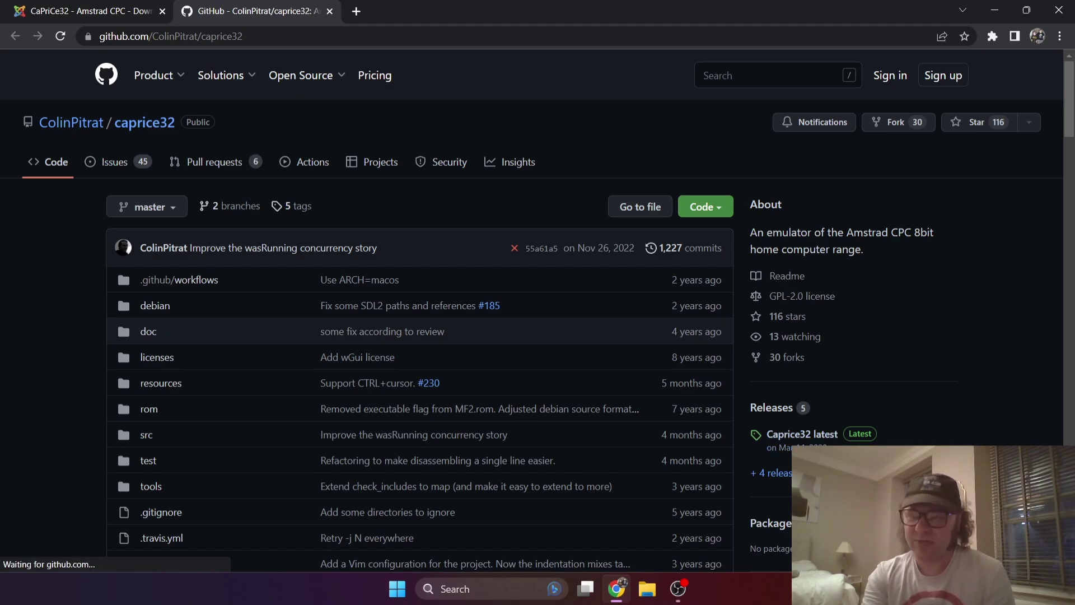
click(822, 440)
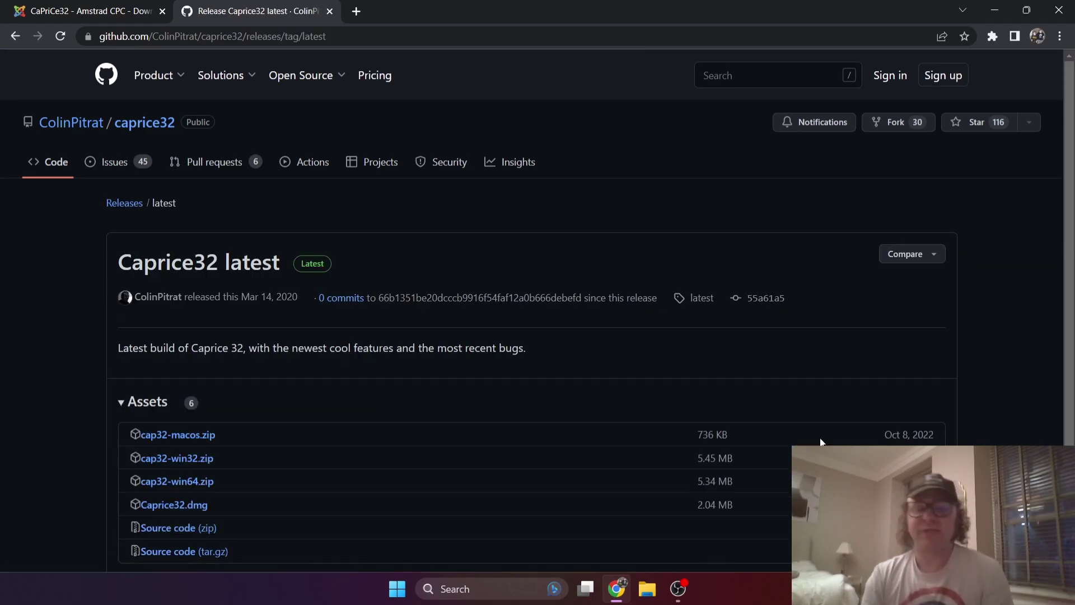
drag(1071, 146, 859, 214)
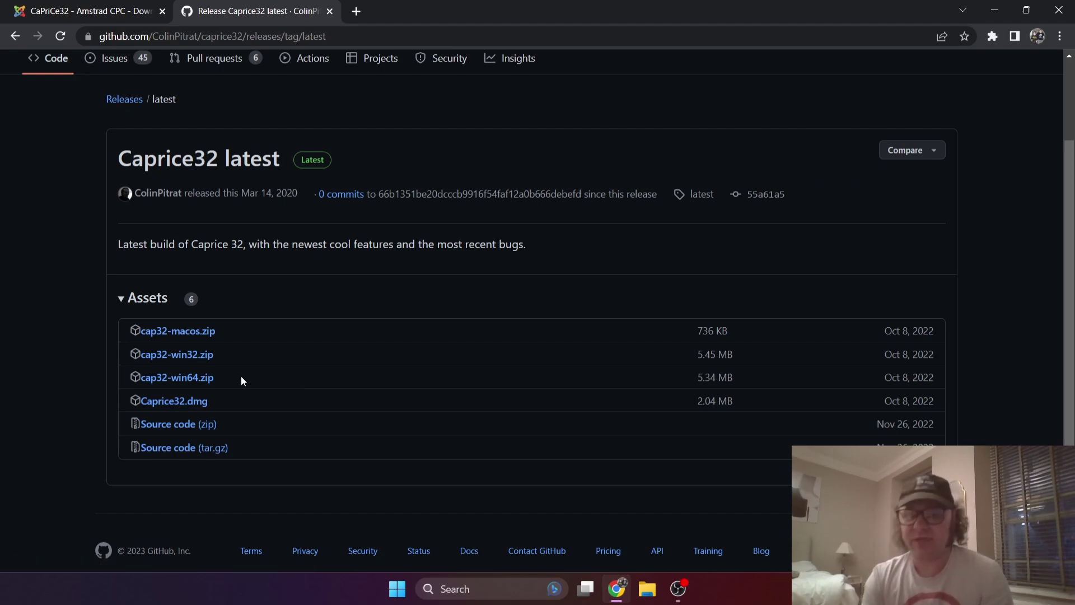
click(183, 383)
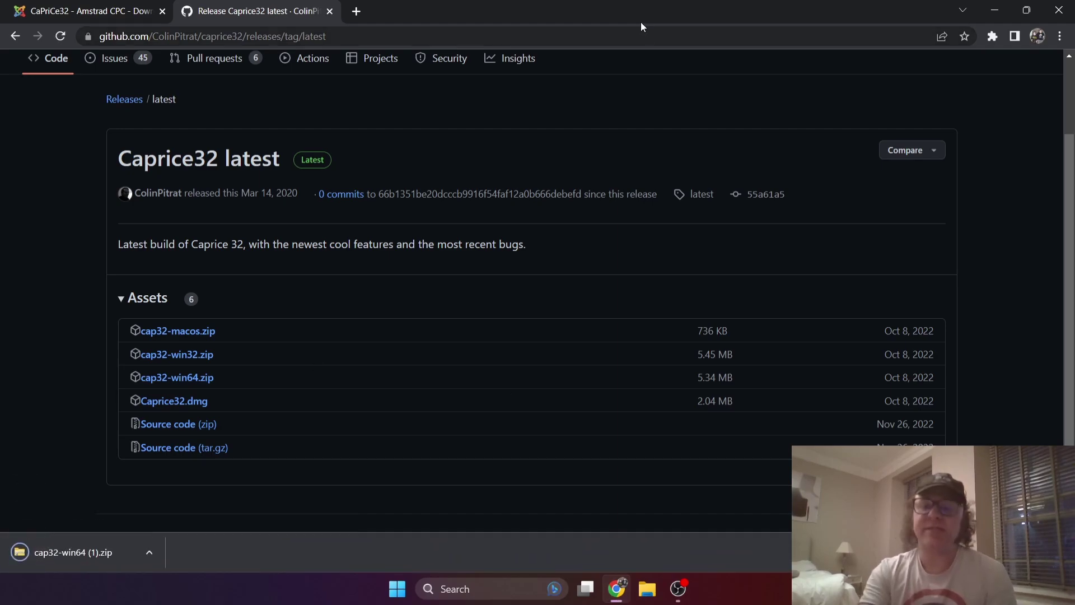
Copy the downloaded cap32-win64 archive from Chrome onto the desktop and extract it there with WinRAR.
drag(630, 17, 966, 14)
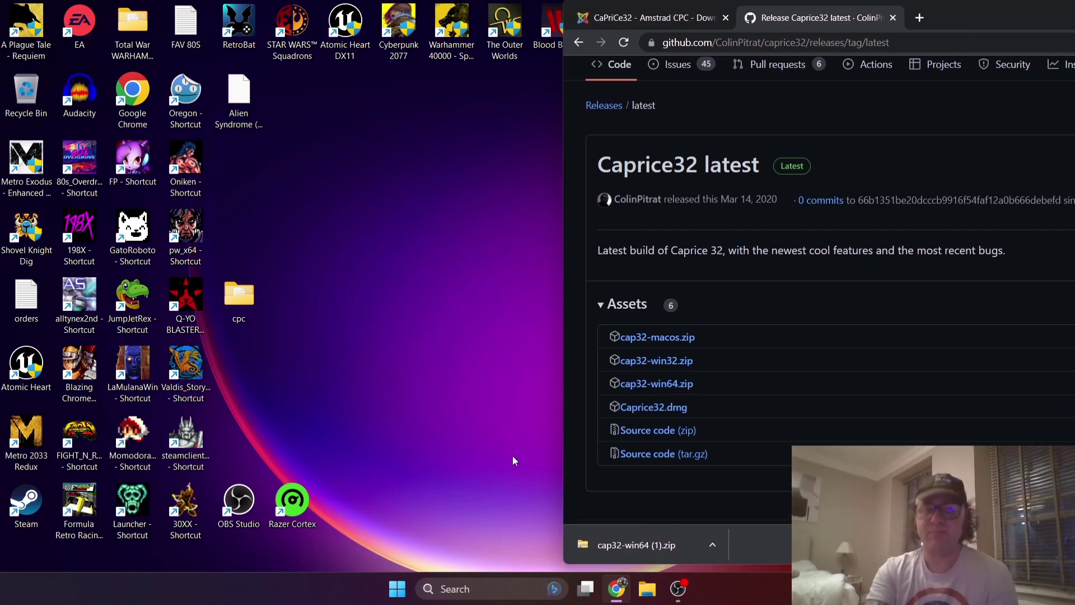
drag(675, 543, 379, 268)
right_click(331, 376)
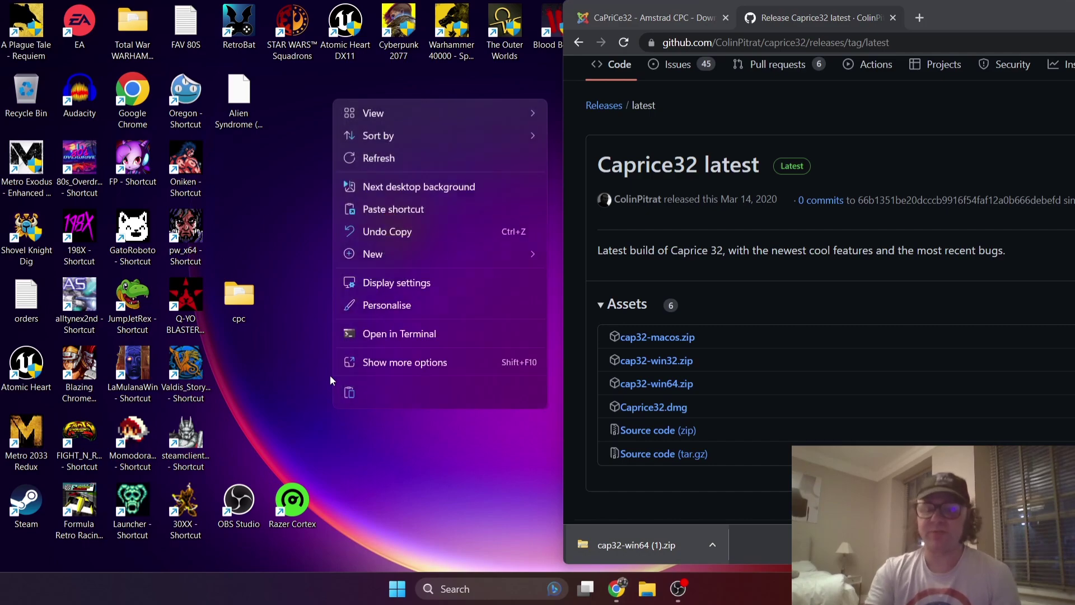
click(331, 439)
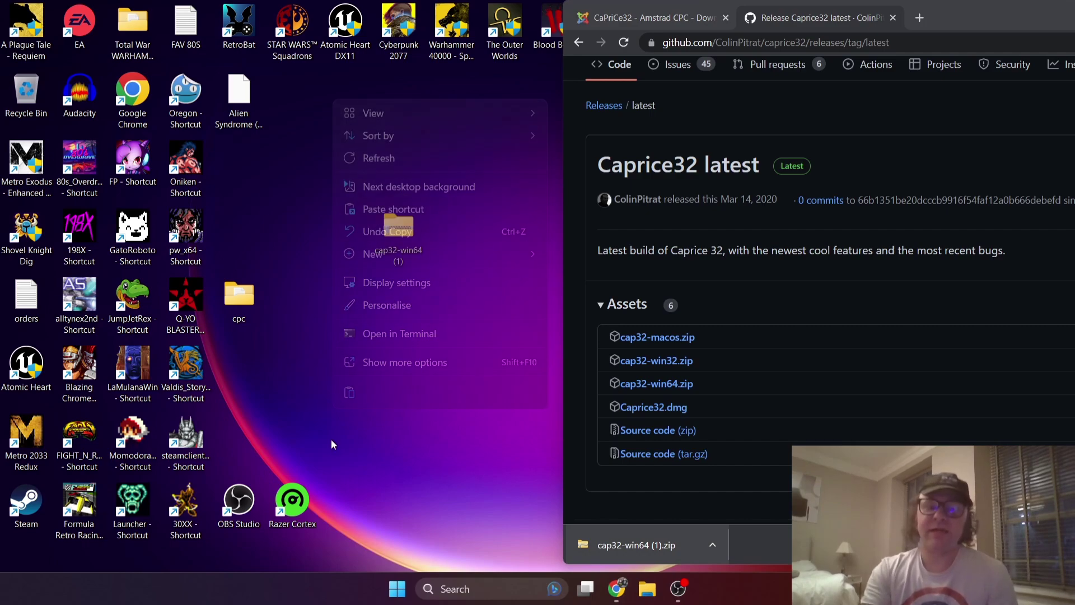
right_click(396, 235)
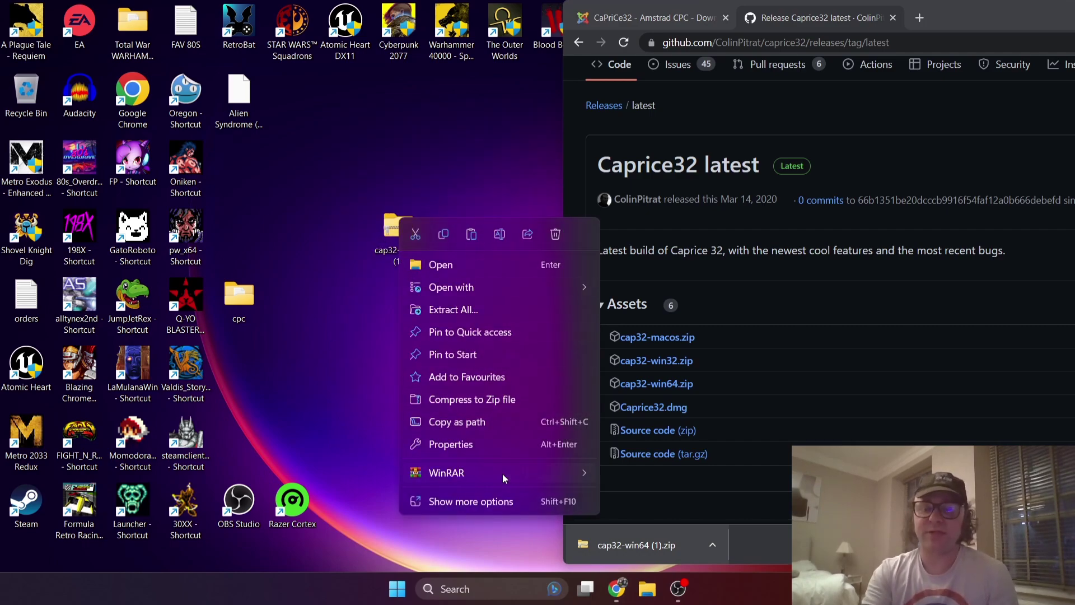
mouse_move(502, 472)
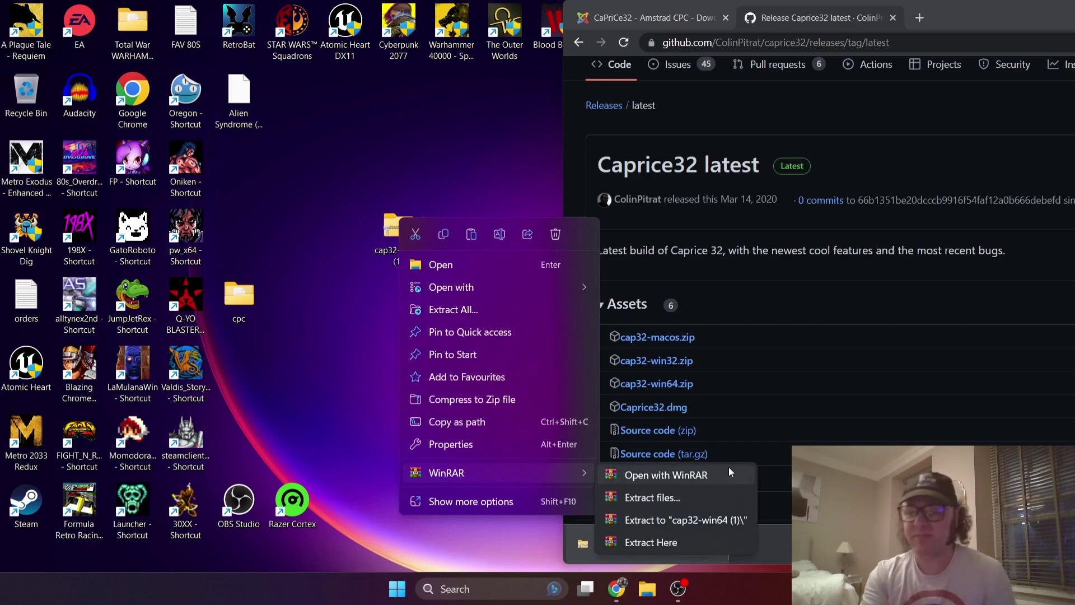
click(712, 539)
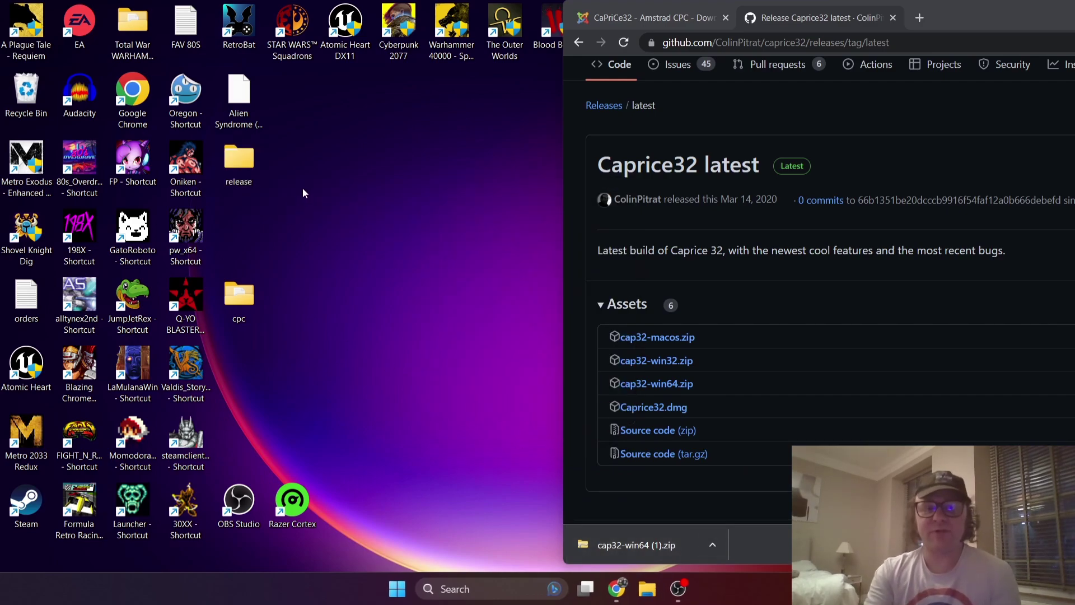
Open the extracted release folder, its cap32-win64 subfolder and the rom folder inside it.
double_click(234, 160)
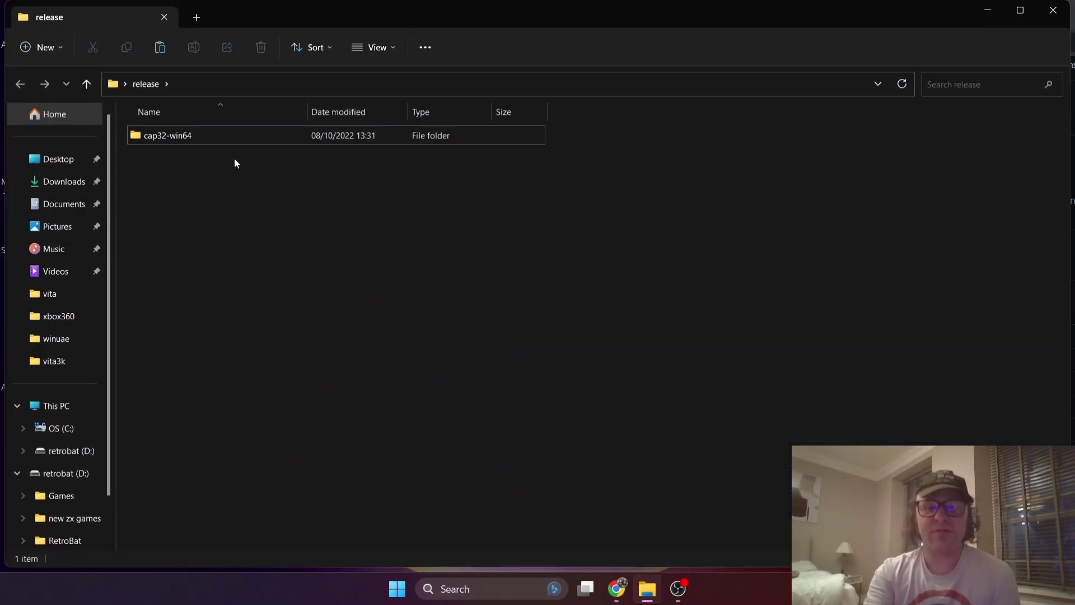
double_click(184, 139)
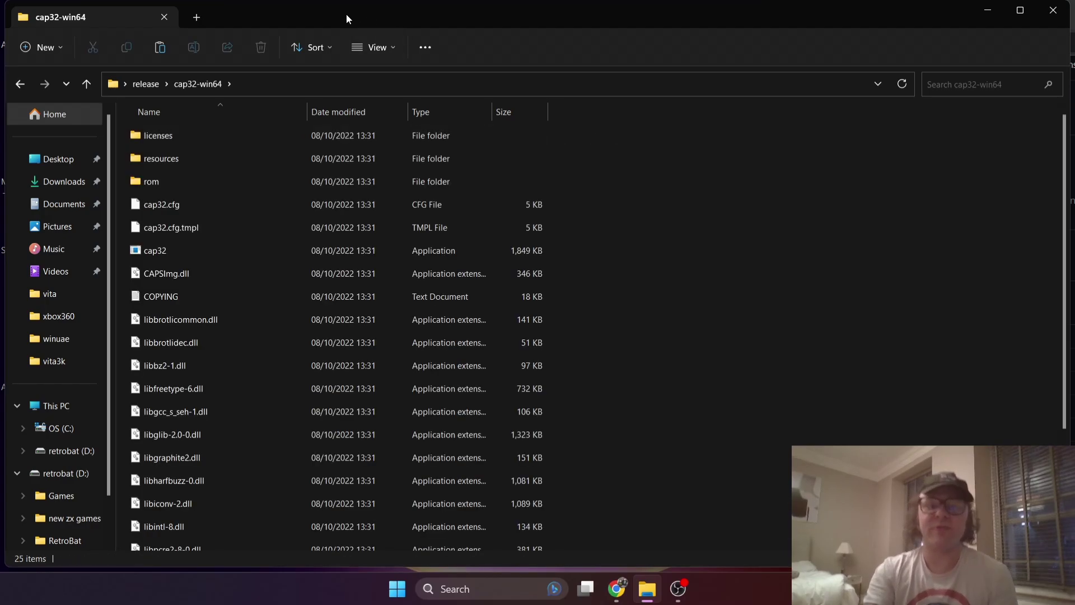
drag(348, 19, 563, 47)
drag(318, 9, 883, 3)
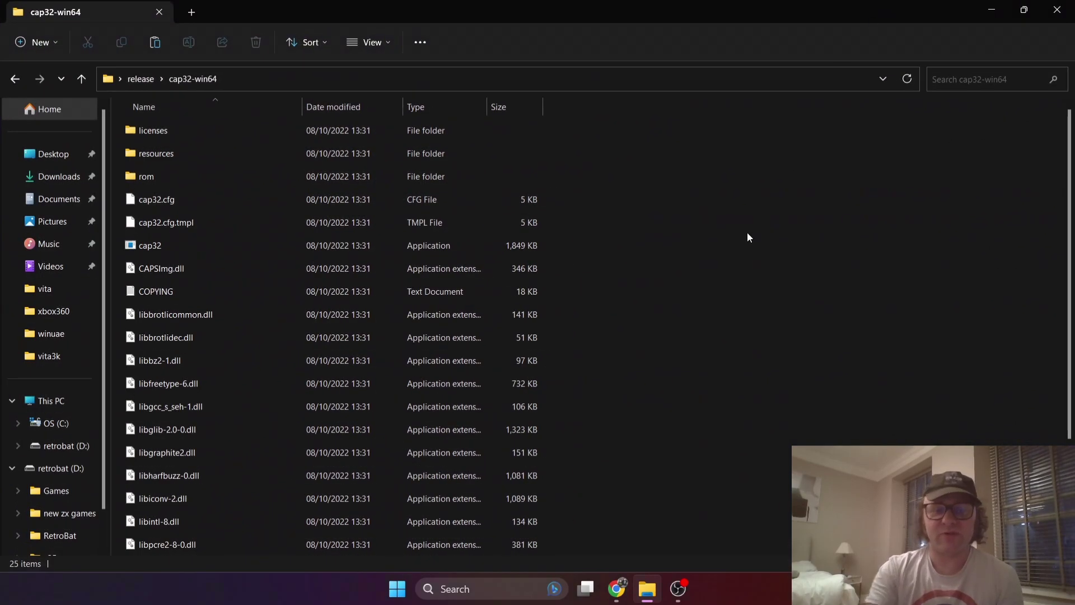
click(160, 176)
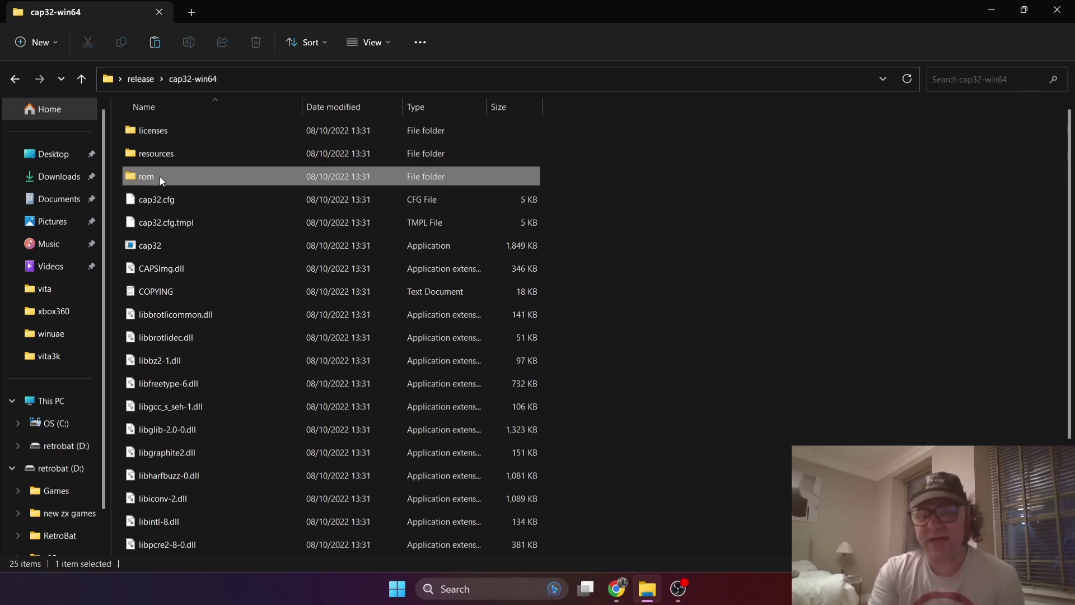
double_click(160, 177)
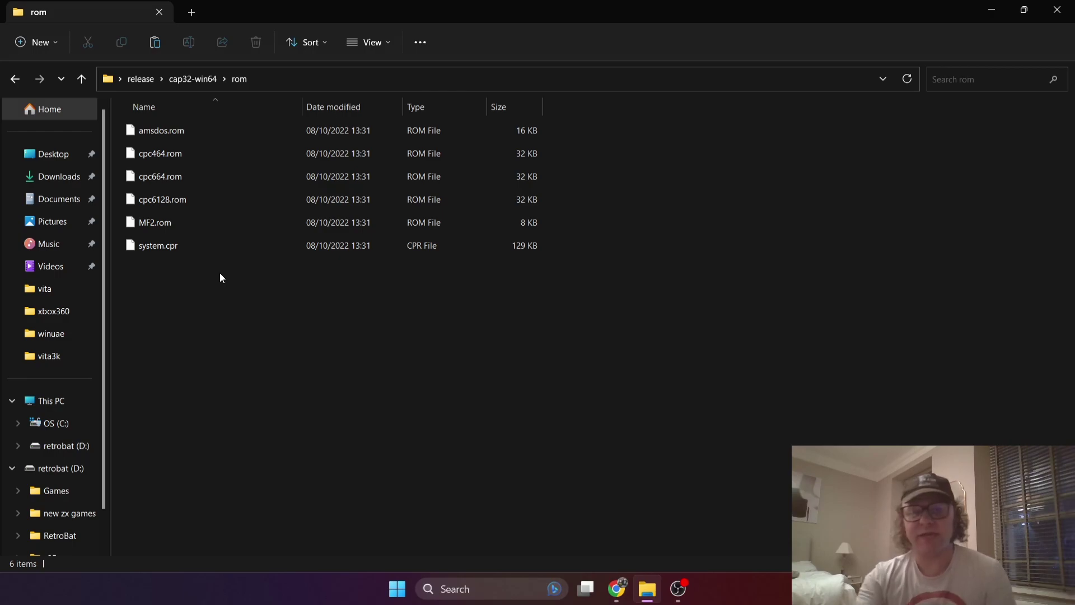
Return to the cap32-win64 folder and launch the cap32 application.
click(22, 82)
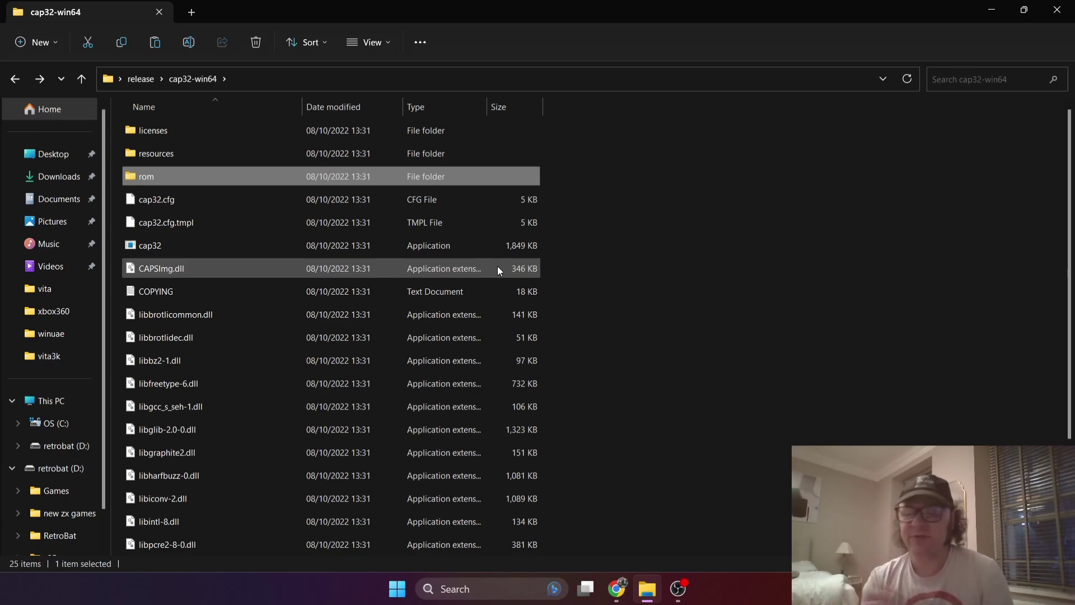
click(219, 247)
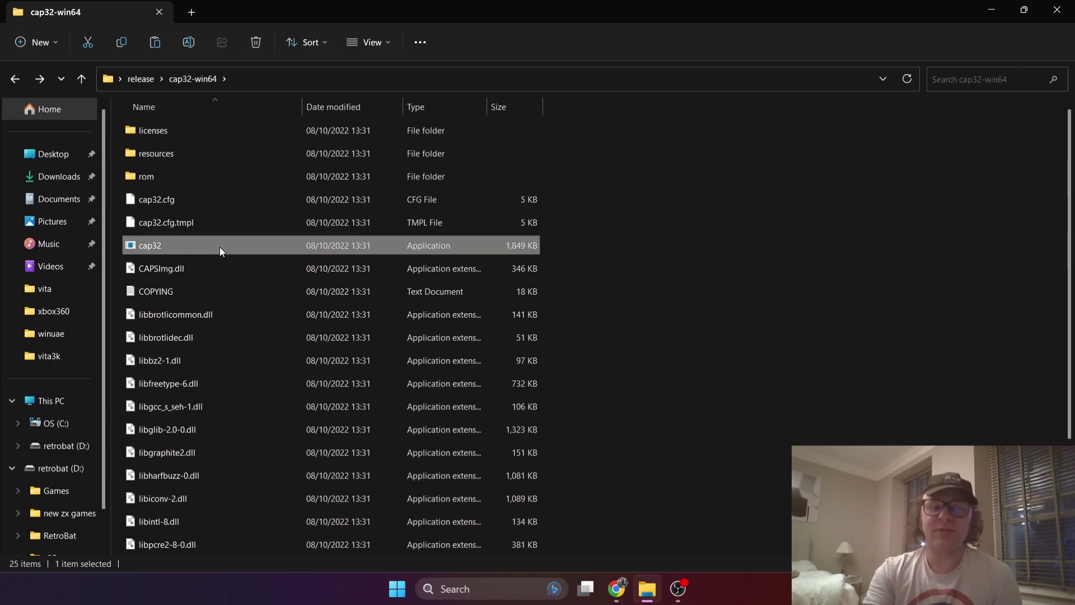
double_click(220, 247)
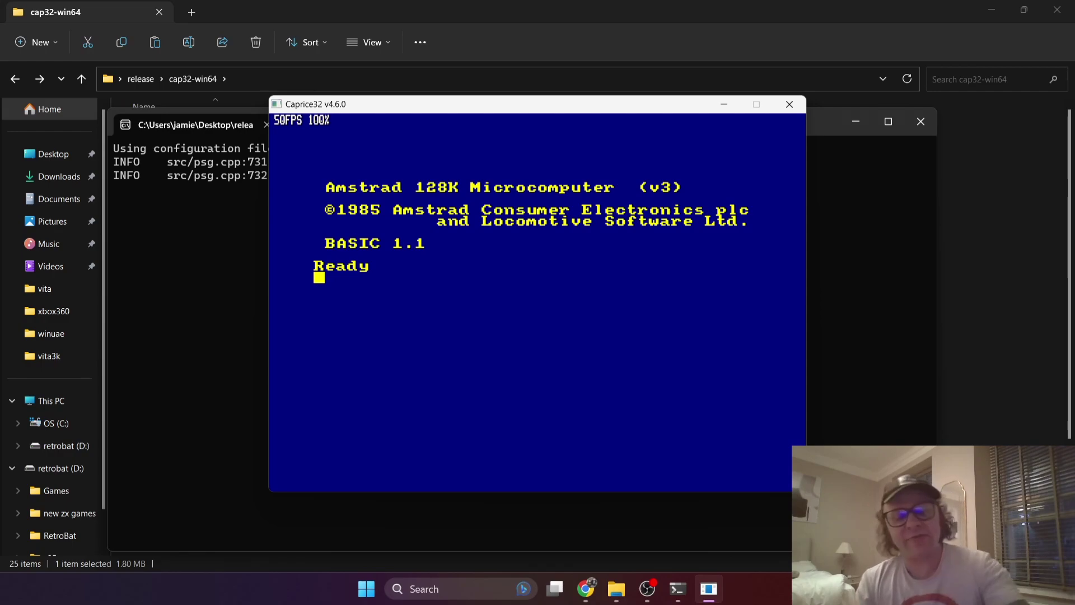
Load the Alien Syndrome (1987) disk image from the rom folder into Drive A and resume the emulation.
key(F1)
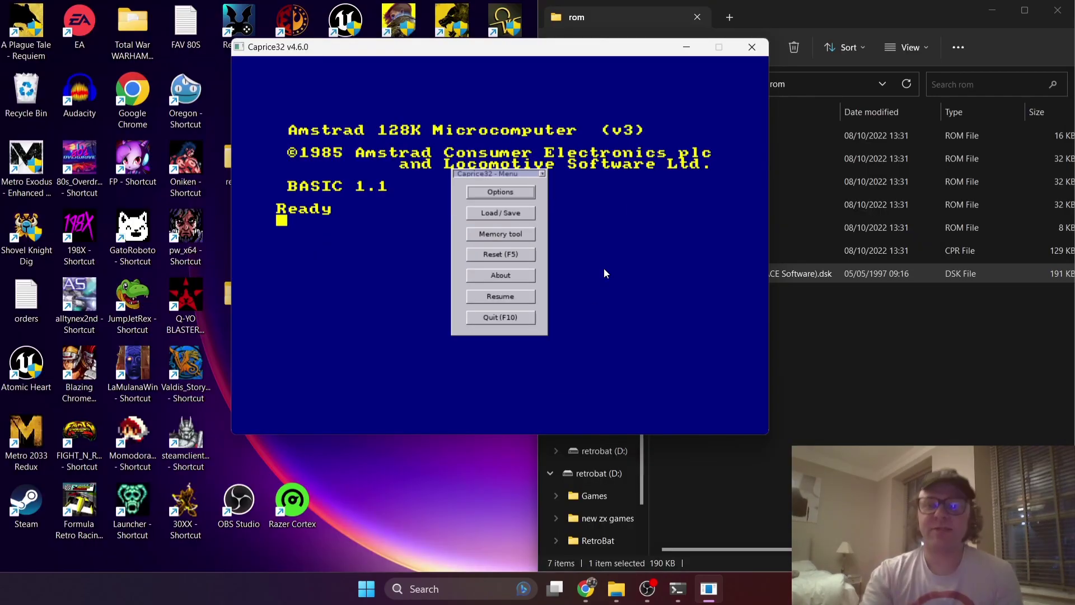
click(493, 214)
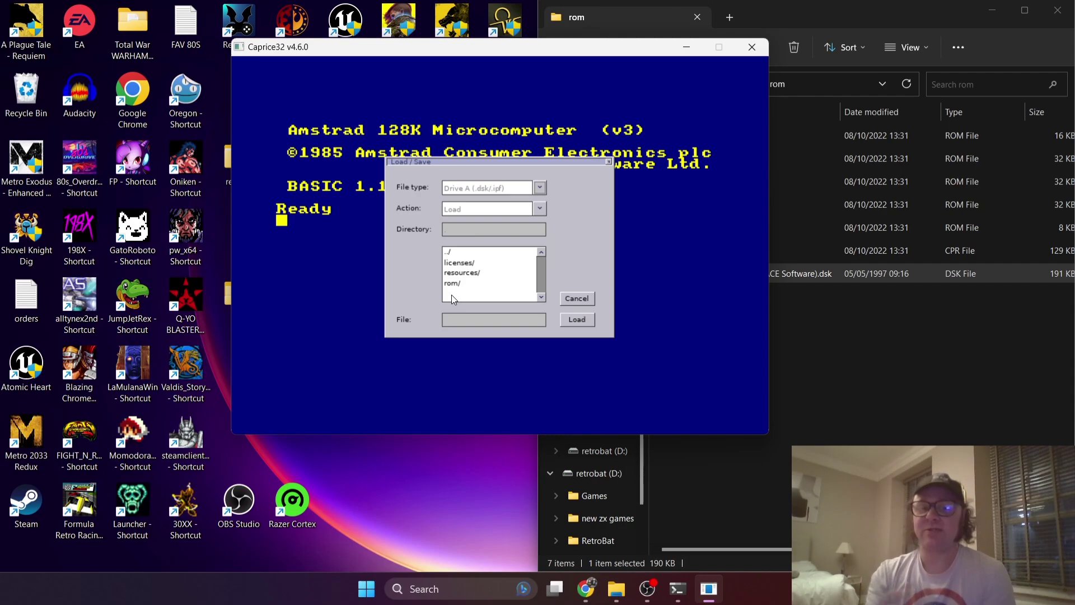
double_click(463, 284)
click(464, 287)
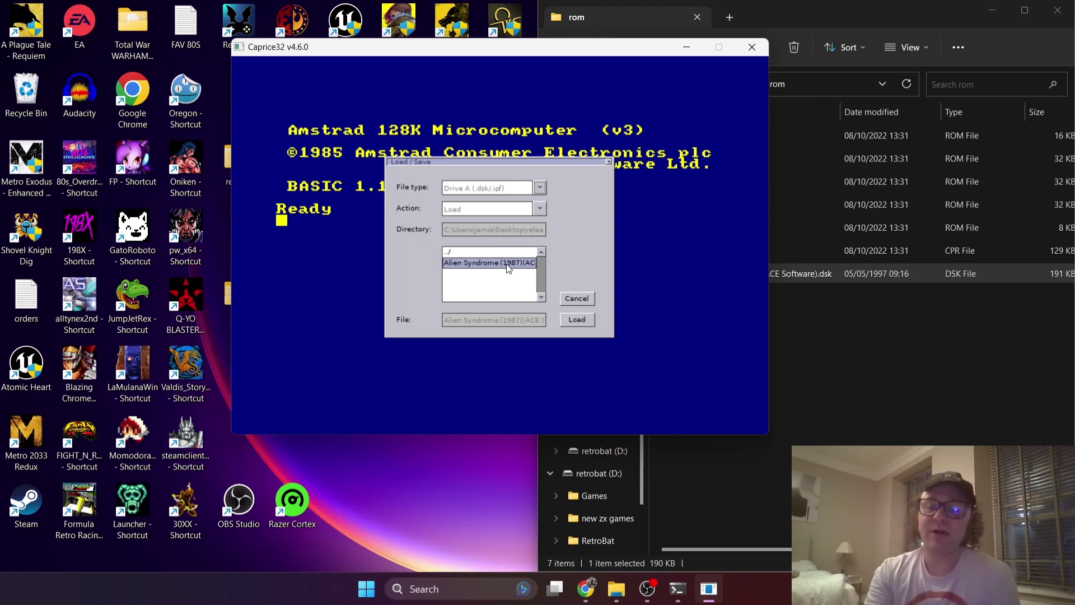
click(577, 320)
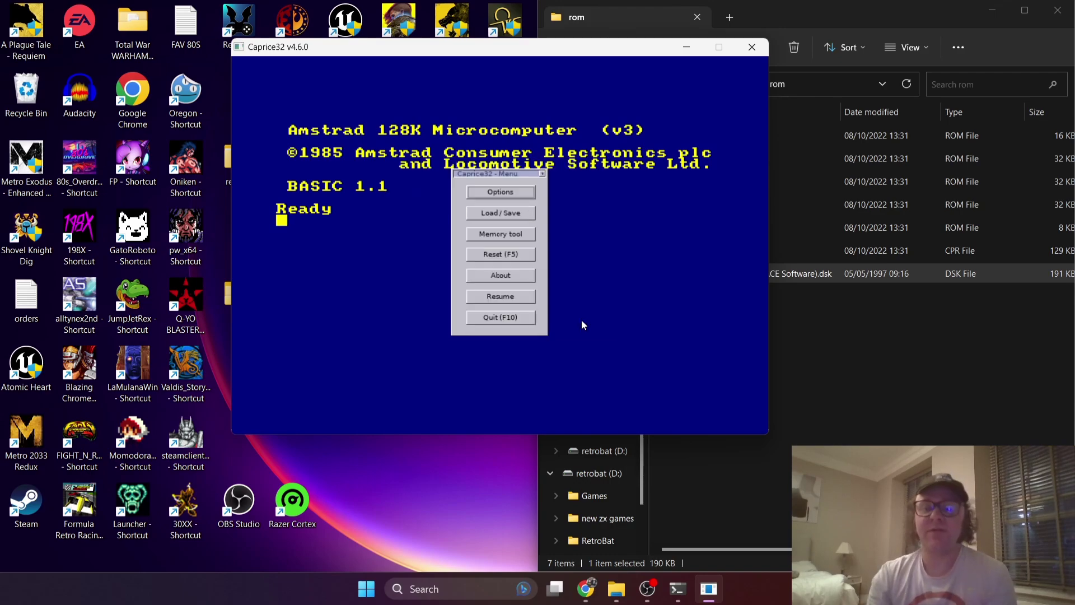
click(513, 298)
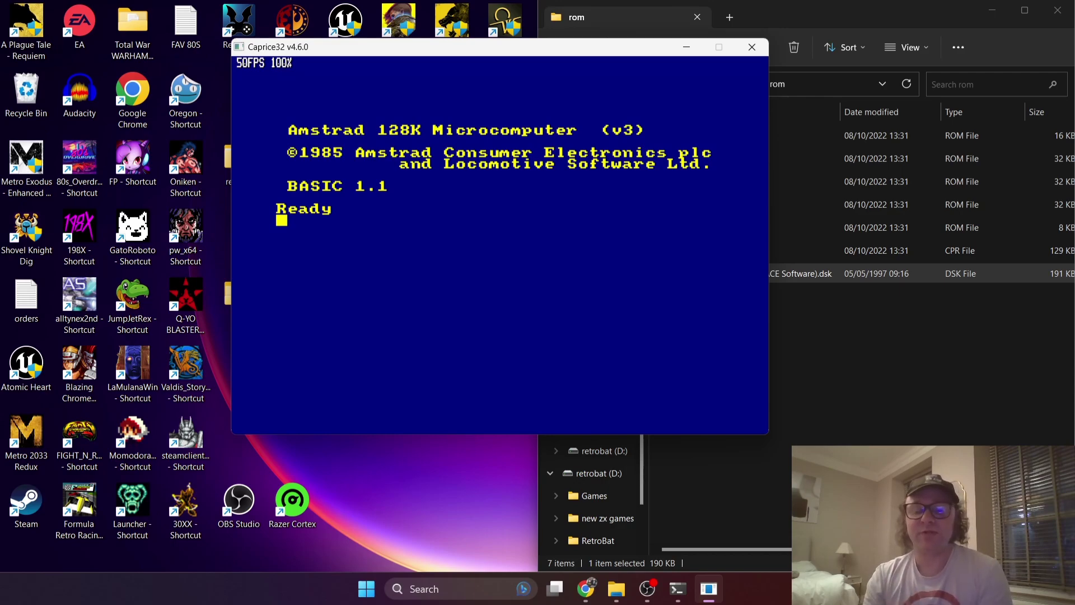
List the disk's files with the cat command and launch the game with run"alien".
text(cat)
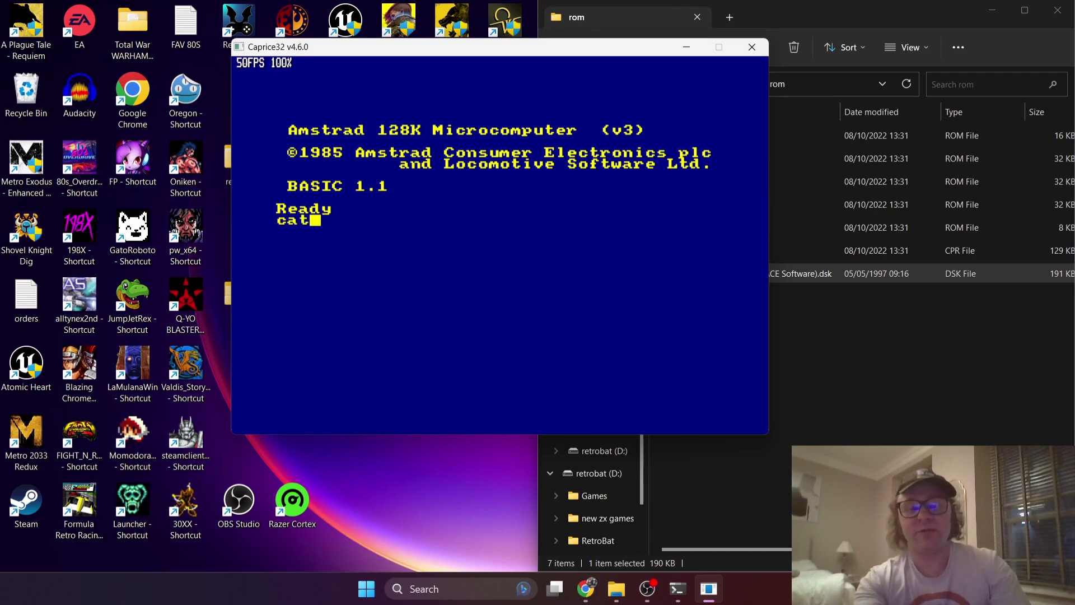
key(Return)
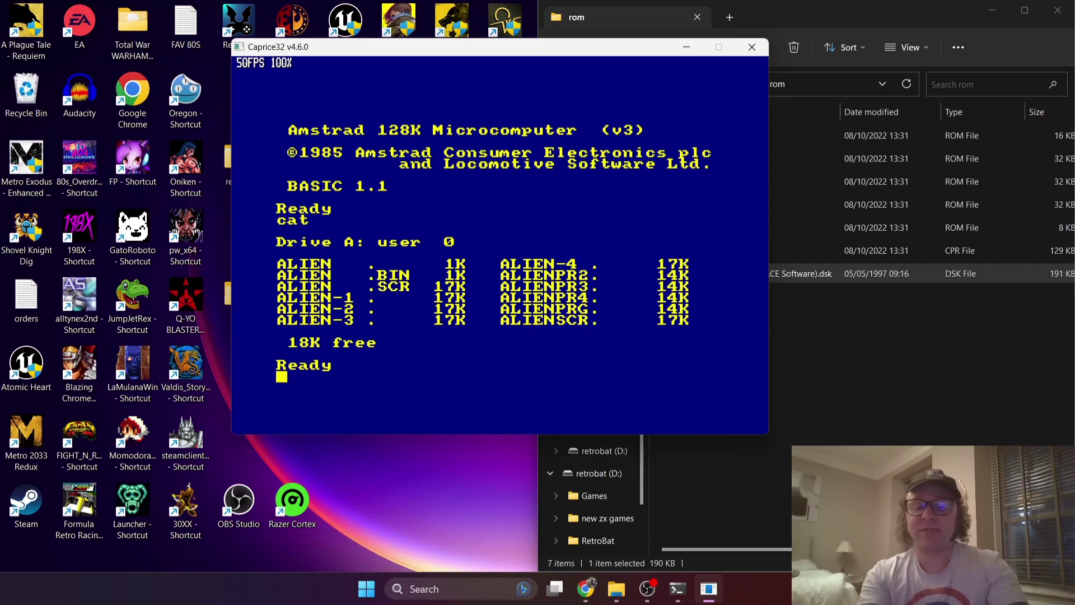
text(run)
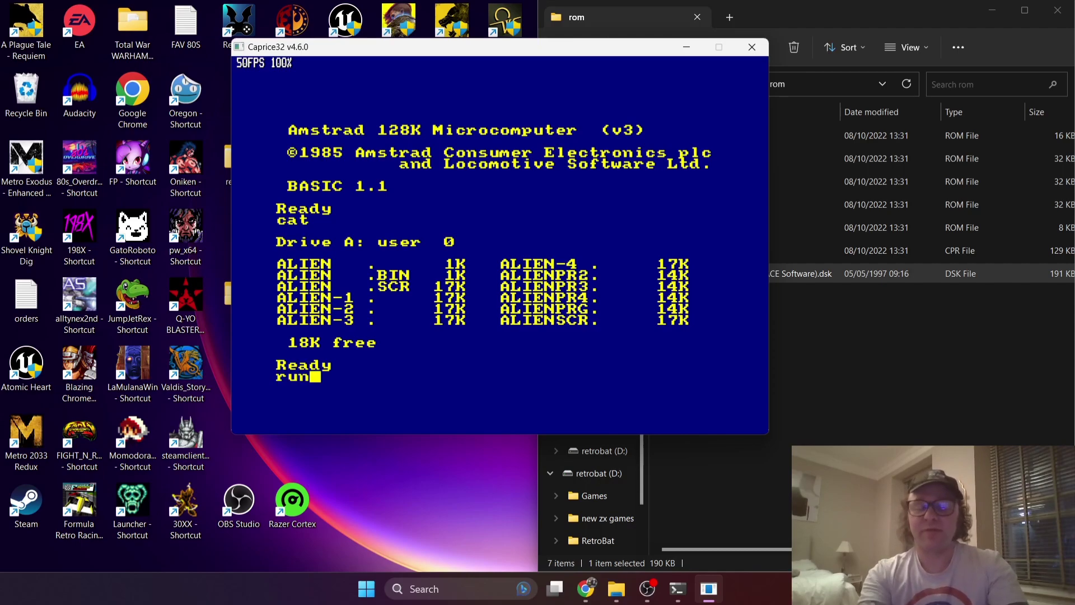
text(")
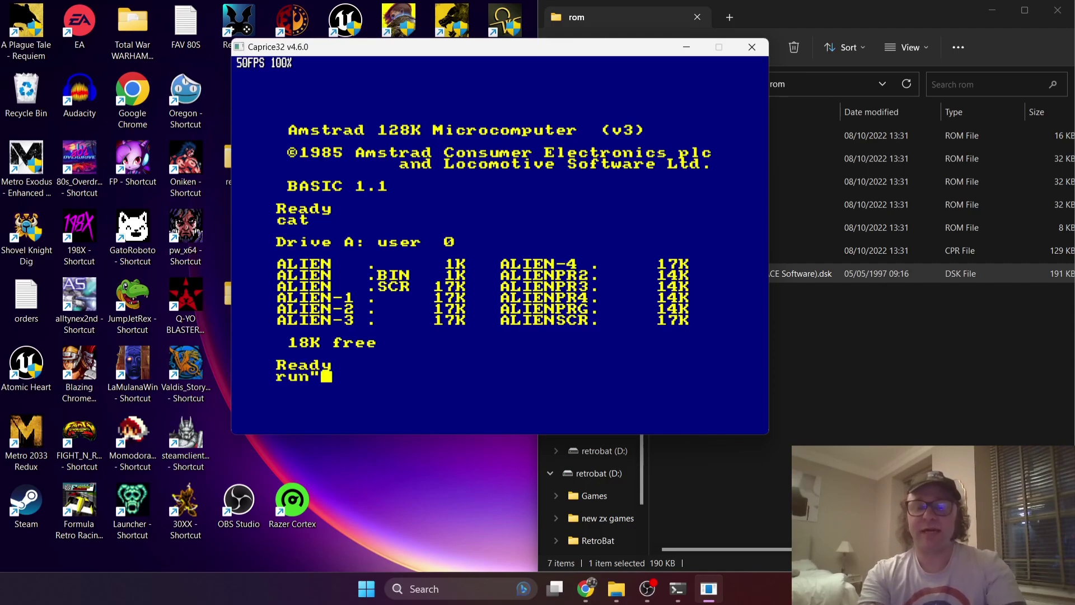
text(alien)
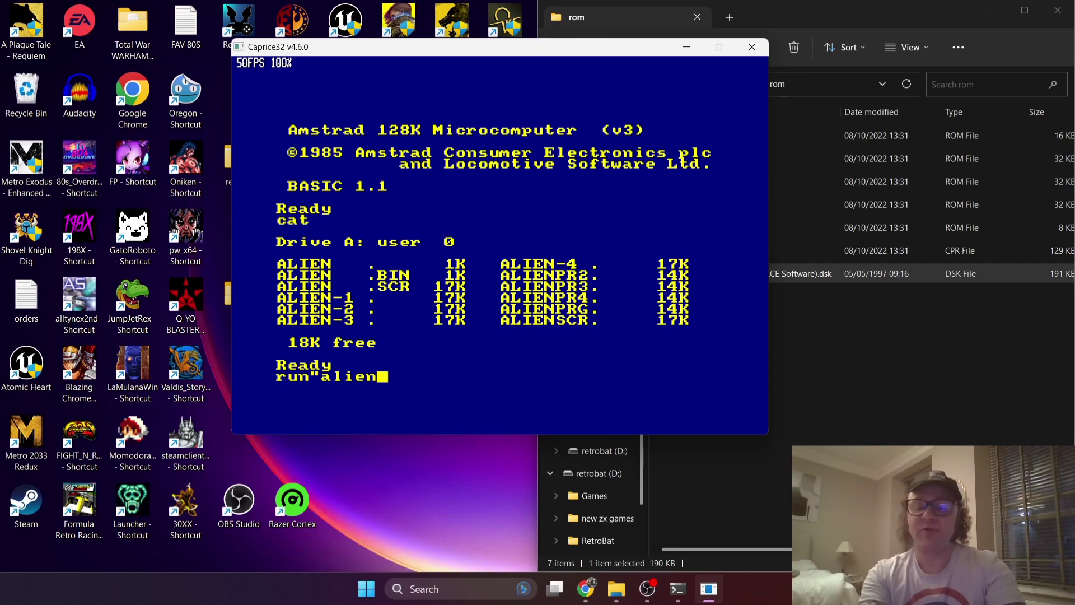
text(")
key(Return)
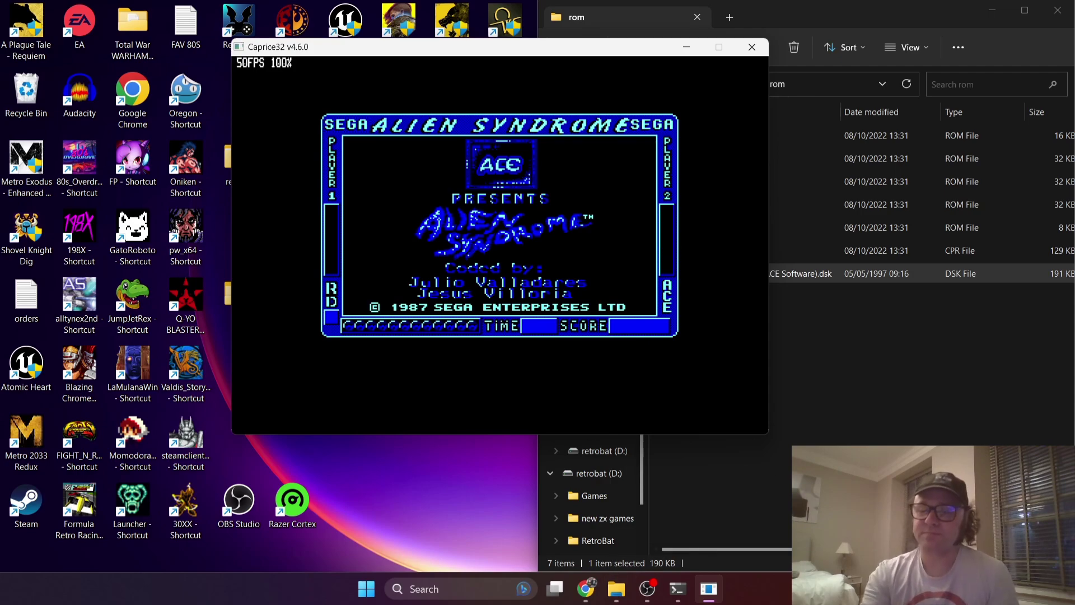
Continue past the Alien Syndrome title screen and start the game with option 1.
key(super+a)
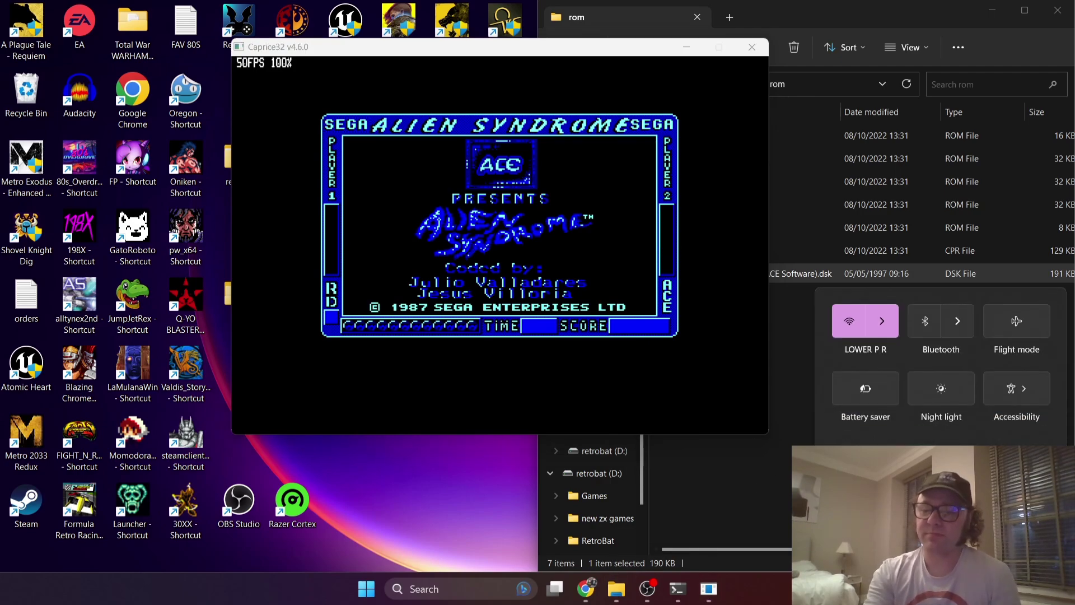
click(460, 58)
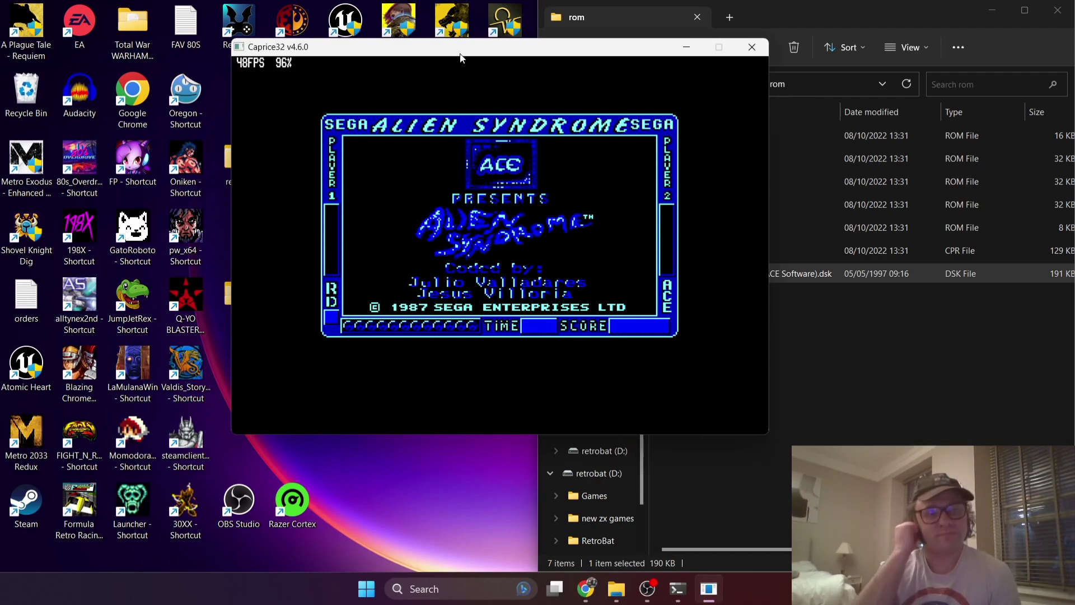
key(space)
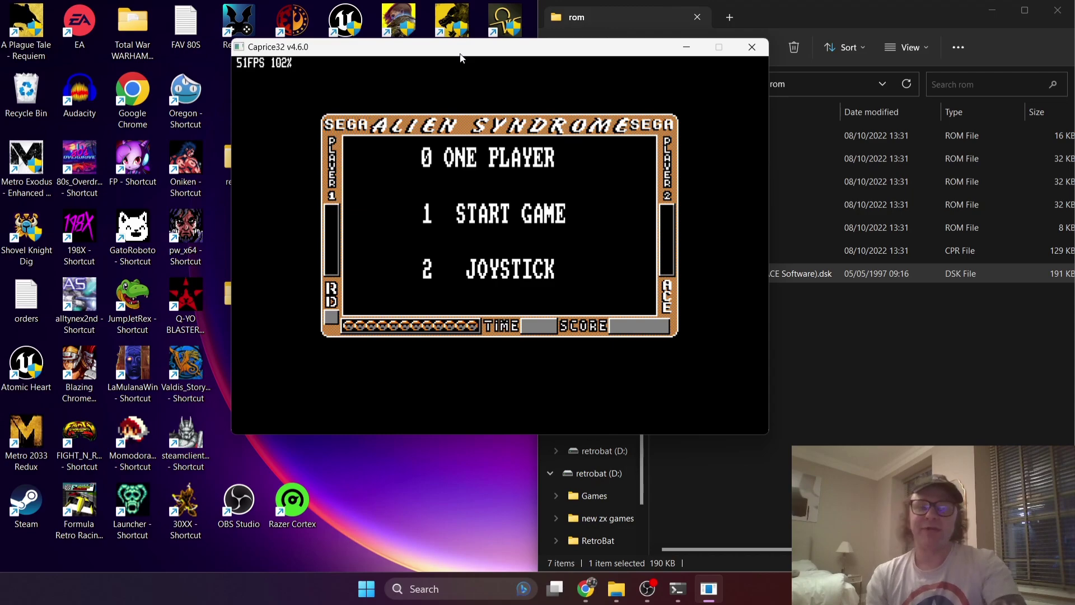
key(1)
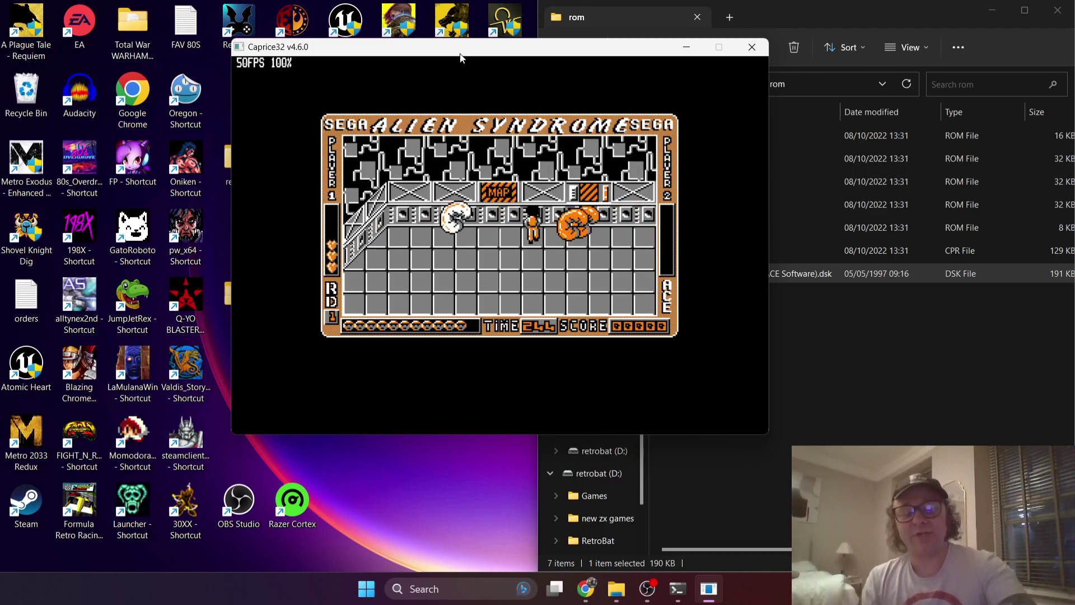
Open the emulator's Input options, check the joystick emulation and joystick support settings, and save them.
key(F1)
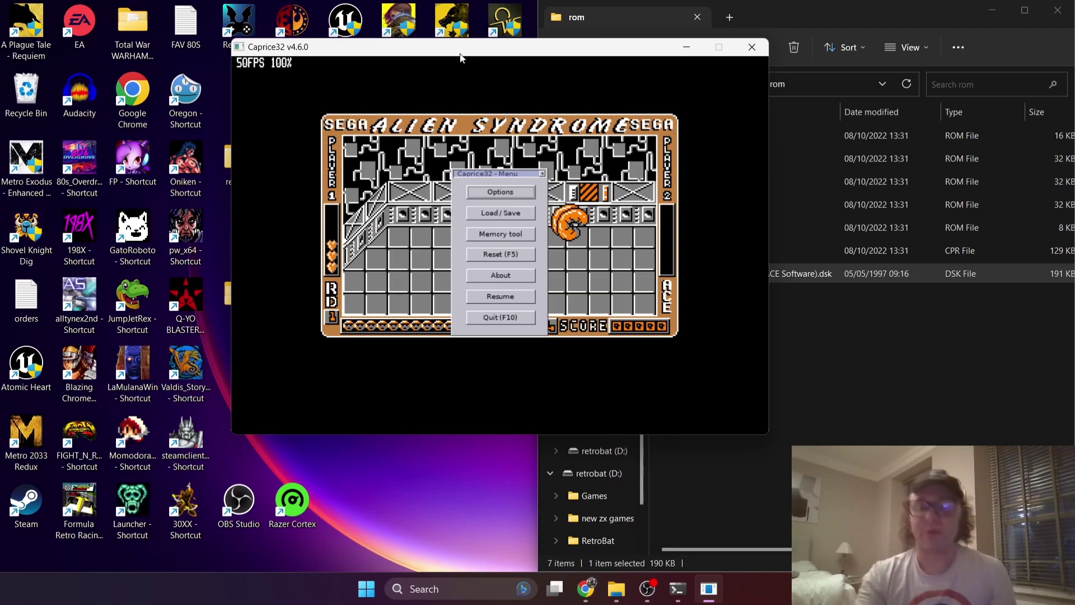
click(500, 193)
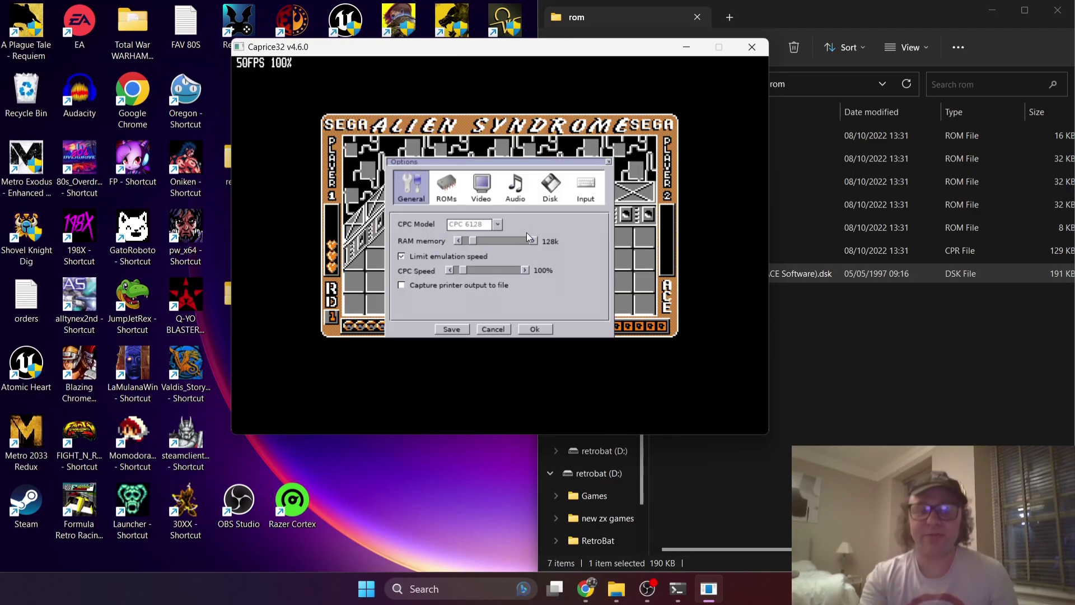
click(582, 190)
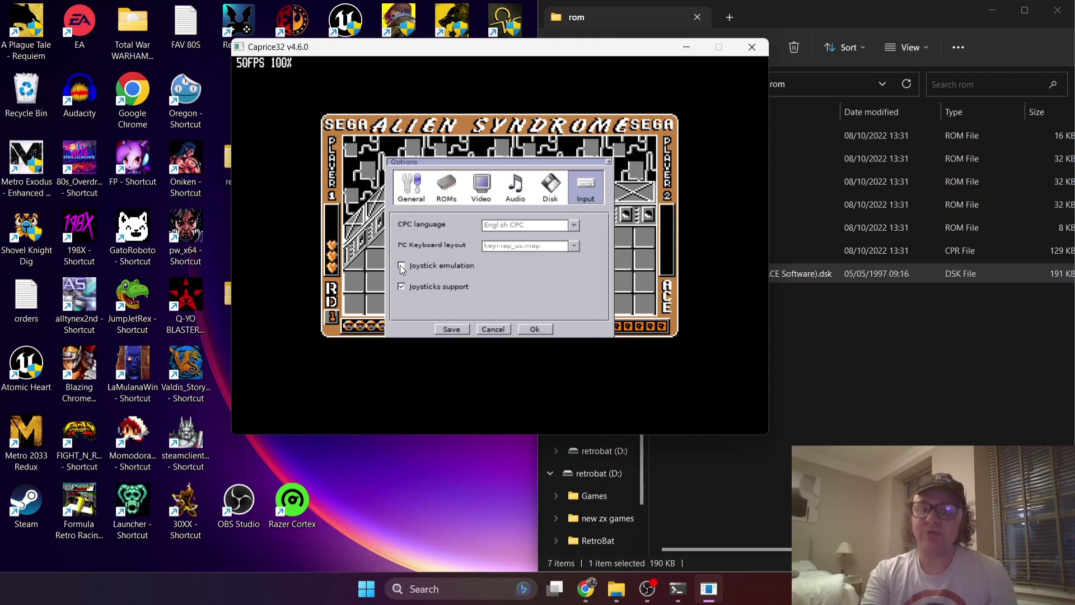
click(451, 328)
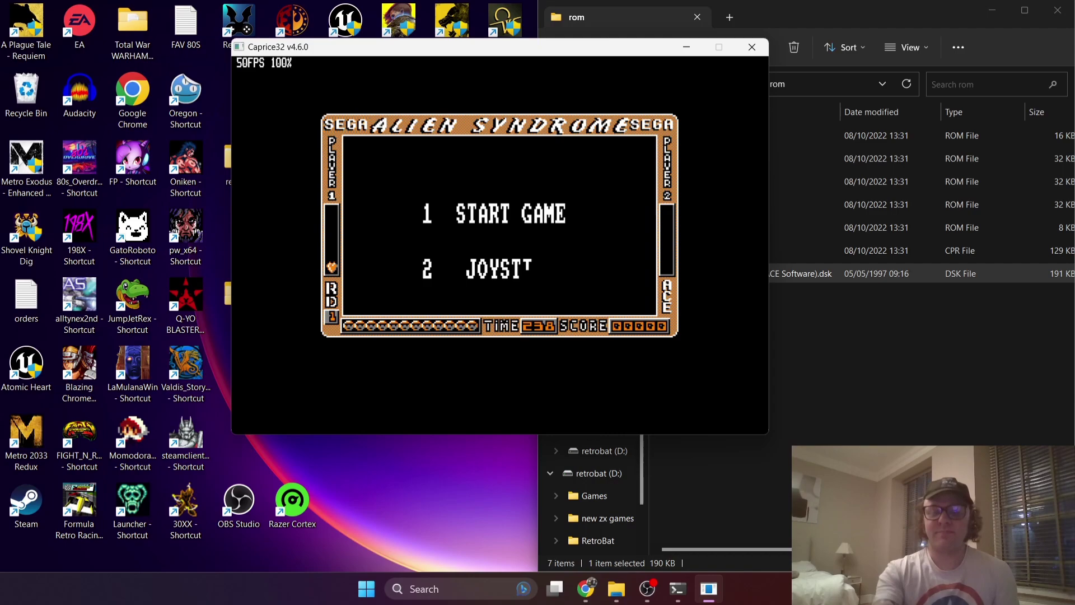
Start a new game with option 1 and move the character right through the first room to the corridor entrance.
key(1)
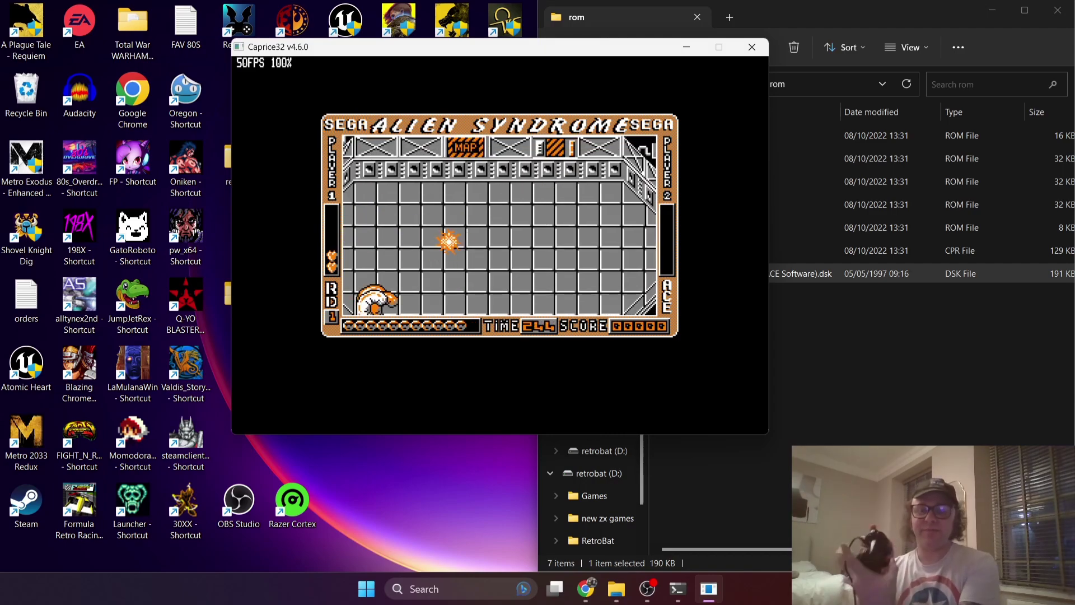
key(Right)
key(Right)
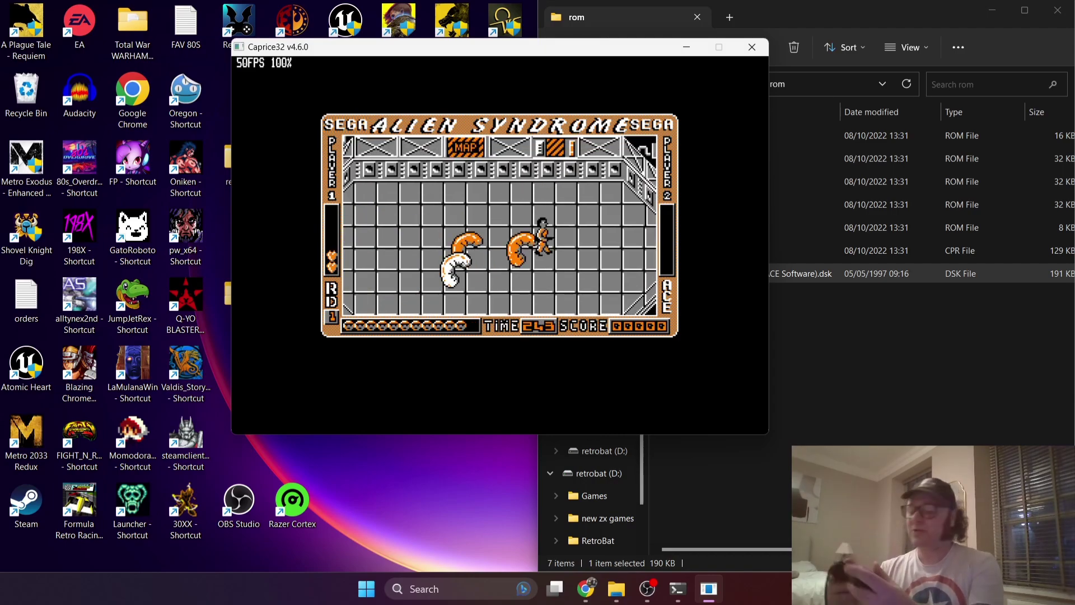
key(Right)
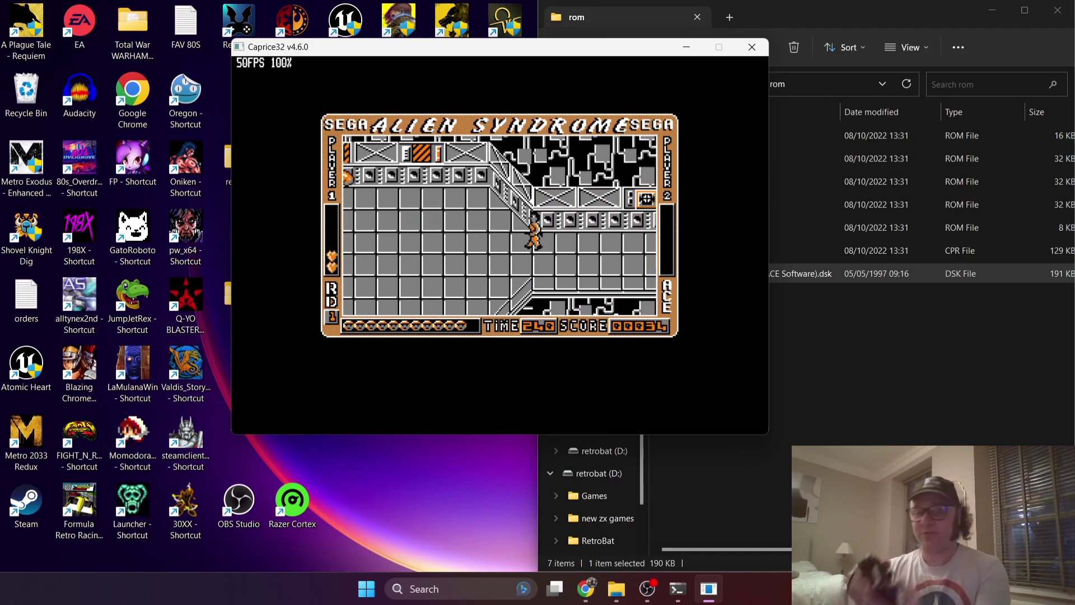
key(Right)
key(Right)
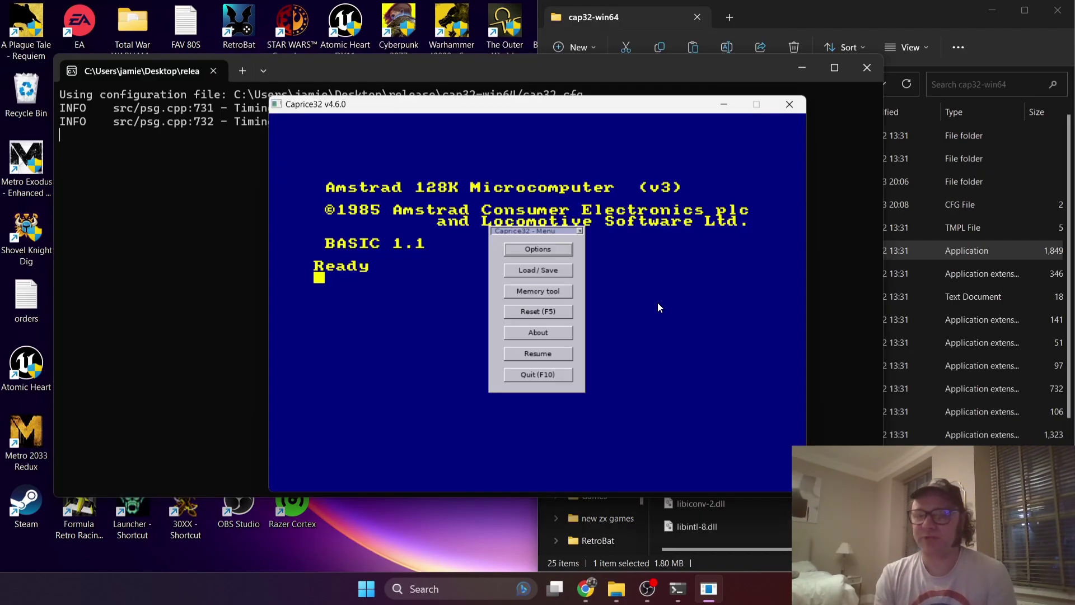
Enable Full screen in the emulator's Video options and apply the change.
click(540, 251)
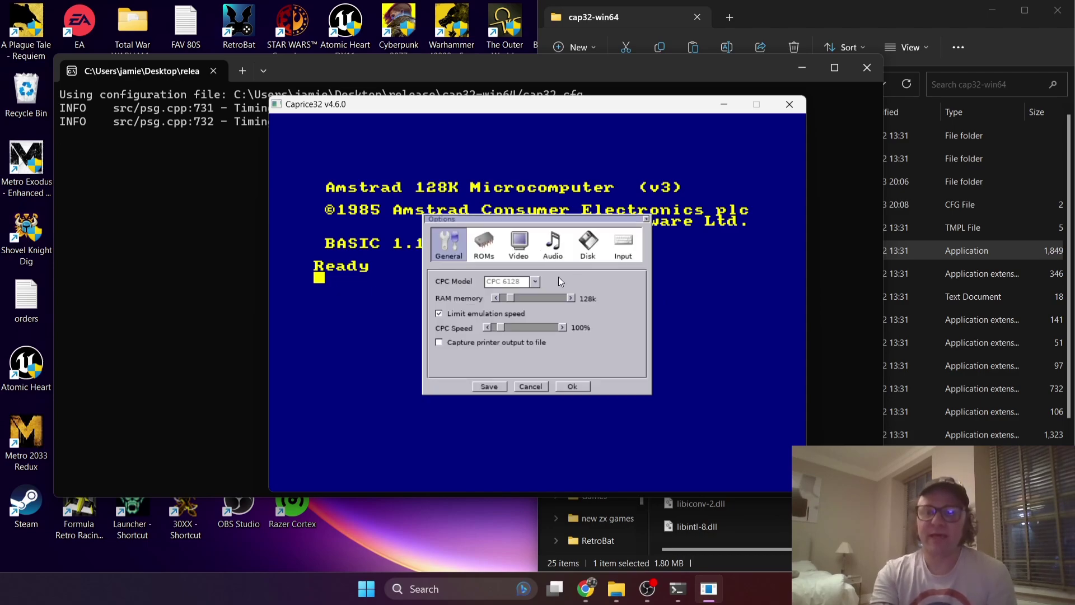
click(529, 242)
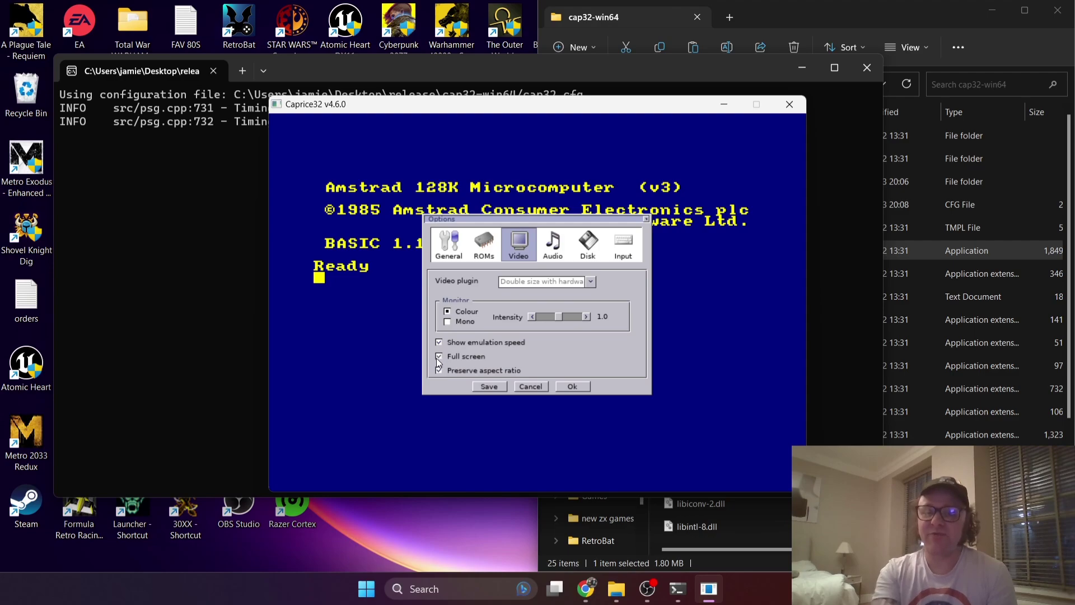
click(570, 387)
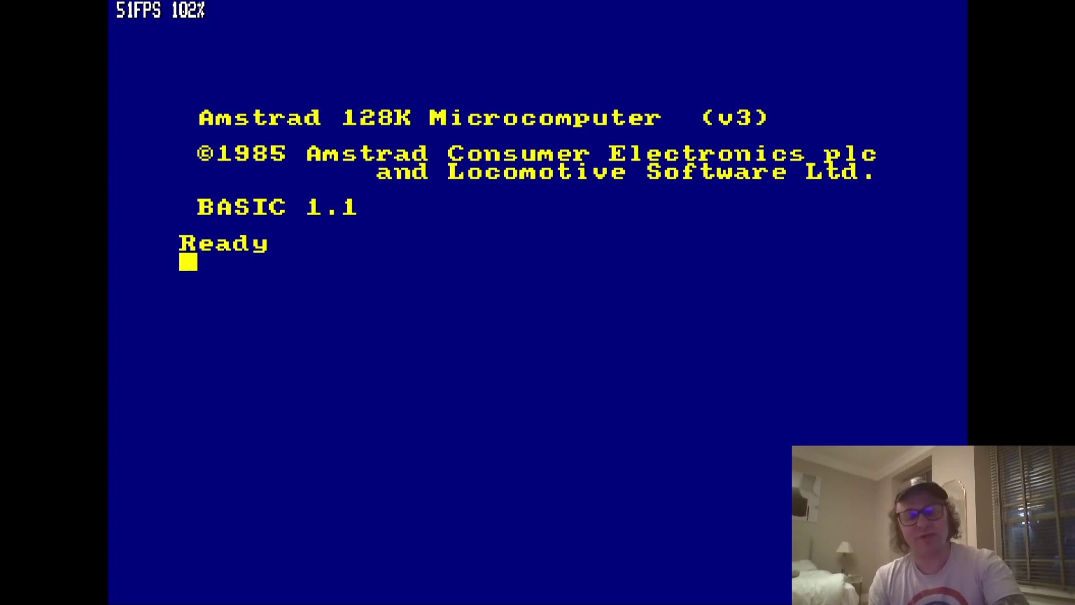
Load the Alien Syndrome (1987) disk image from the rom folder into Drive A and resume the full-screen emulation.
key(F1)
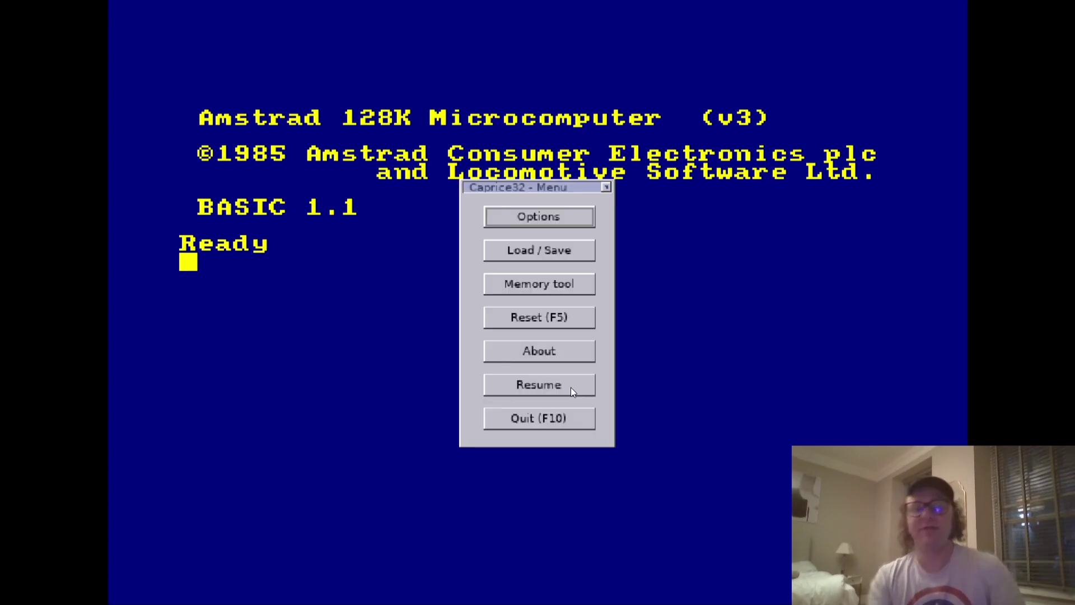
click(556, 250)
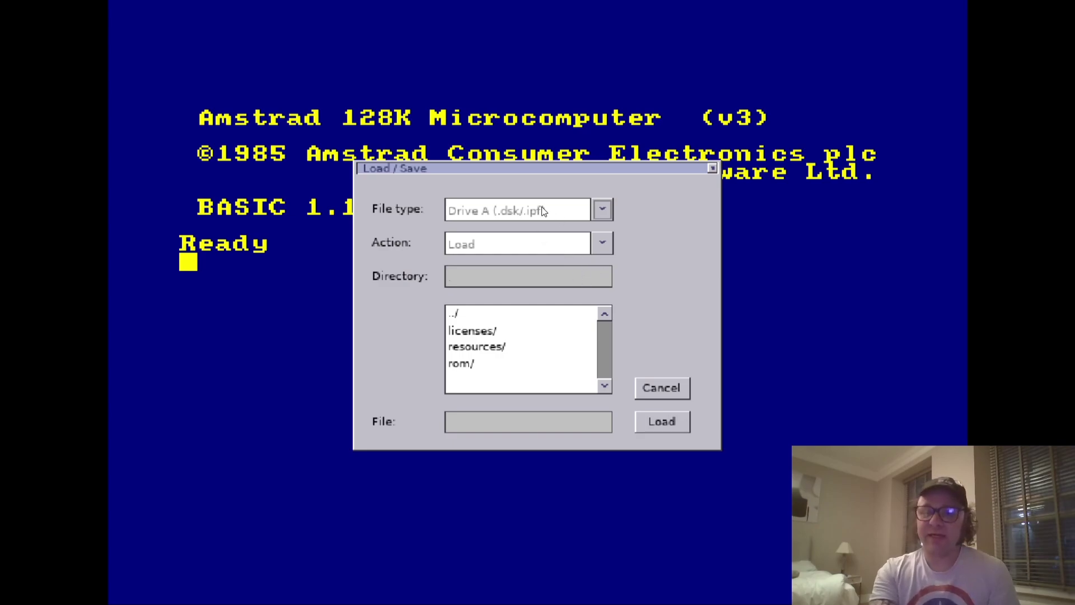
double_click(485, 363)
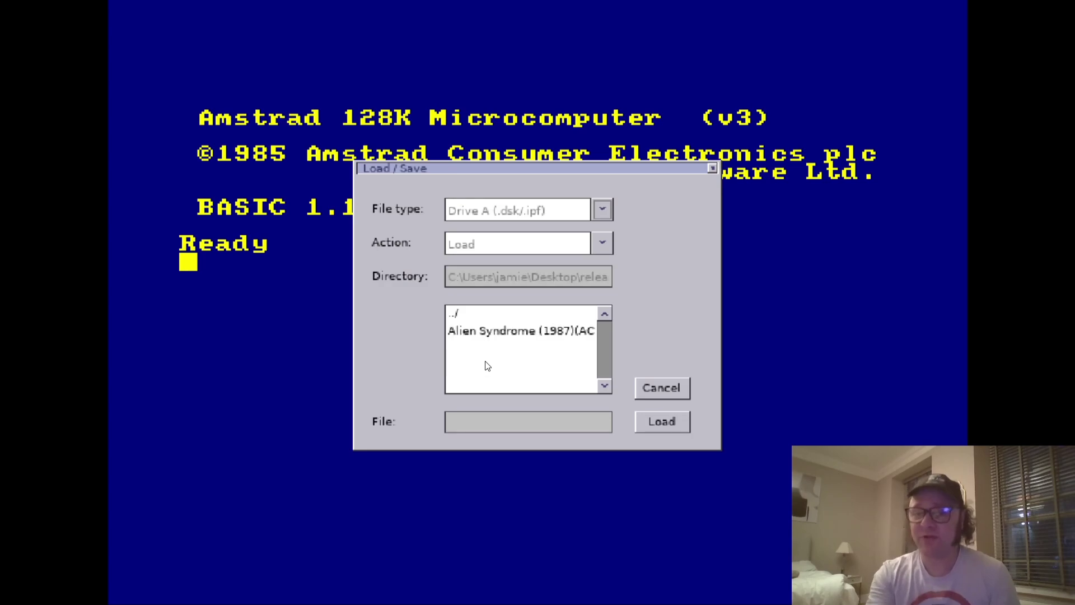
click(543, 334)
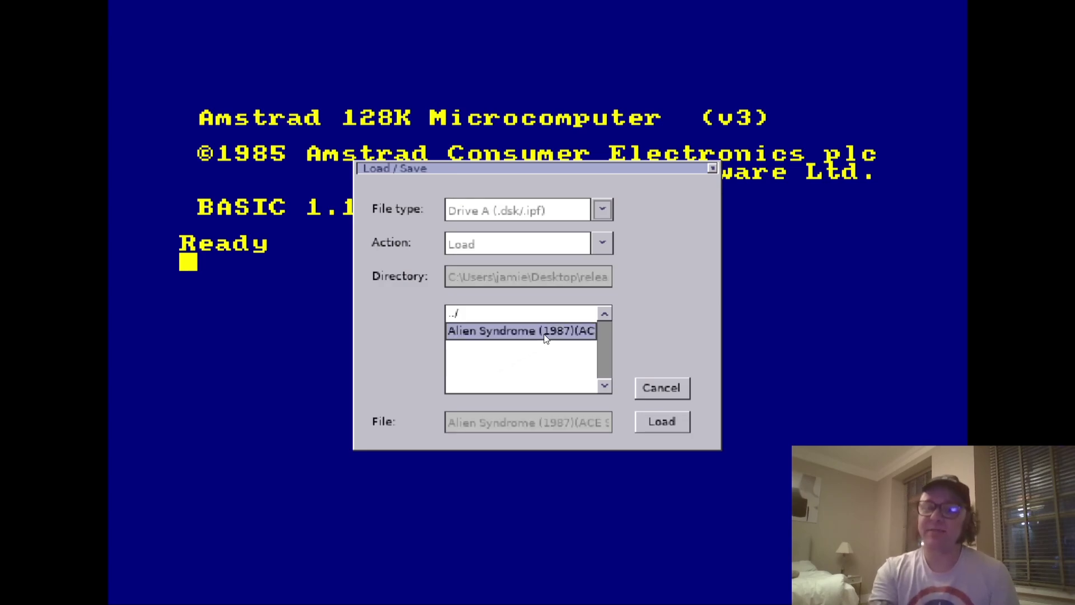
click(659, 421)
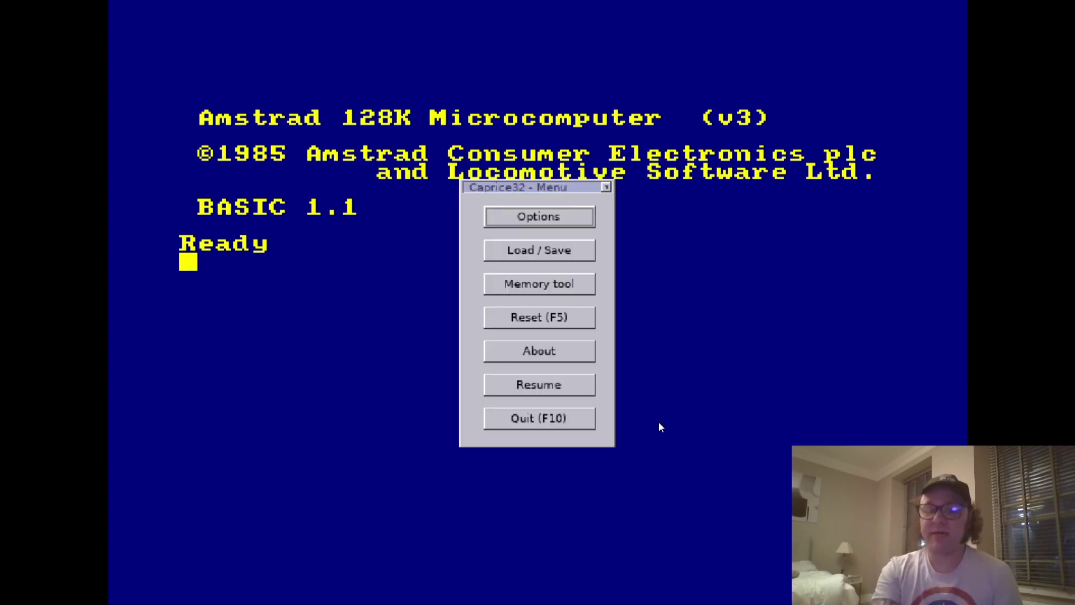
click(573, 392)
List the contents of the inserted disk with cat, and launch the game with run"alien".
text(cat)
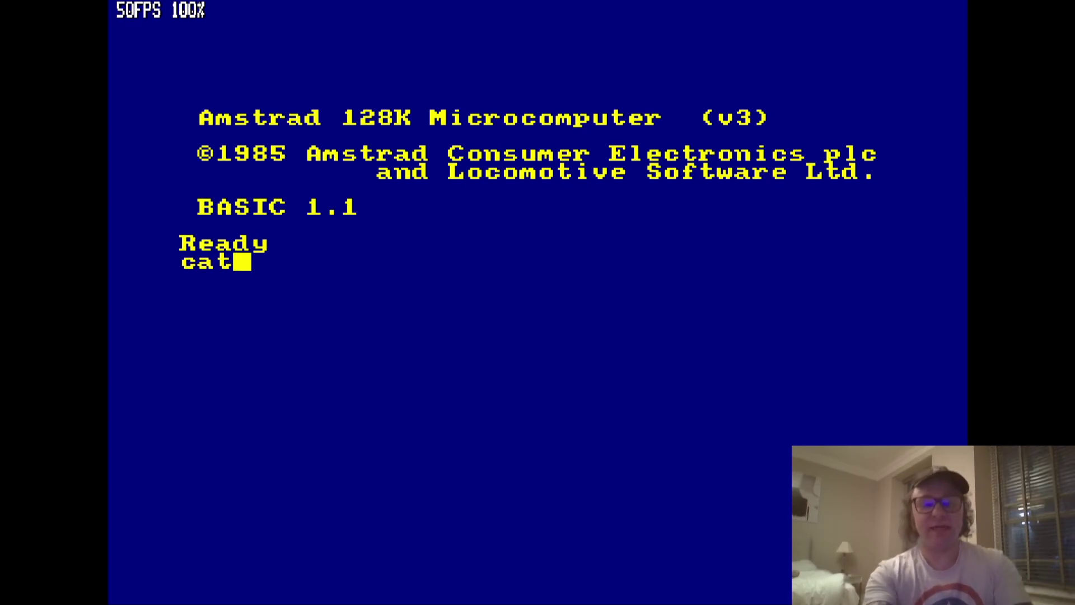
key(Return)
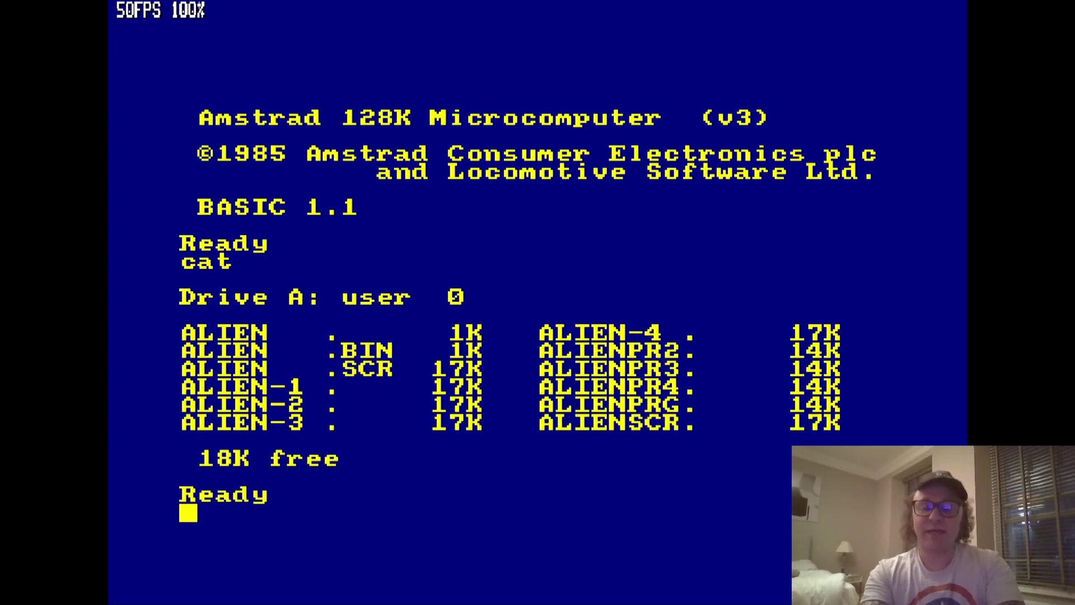
text(run)
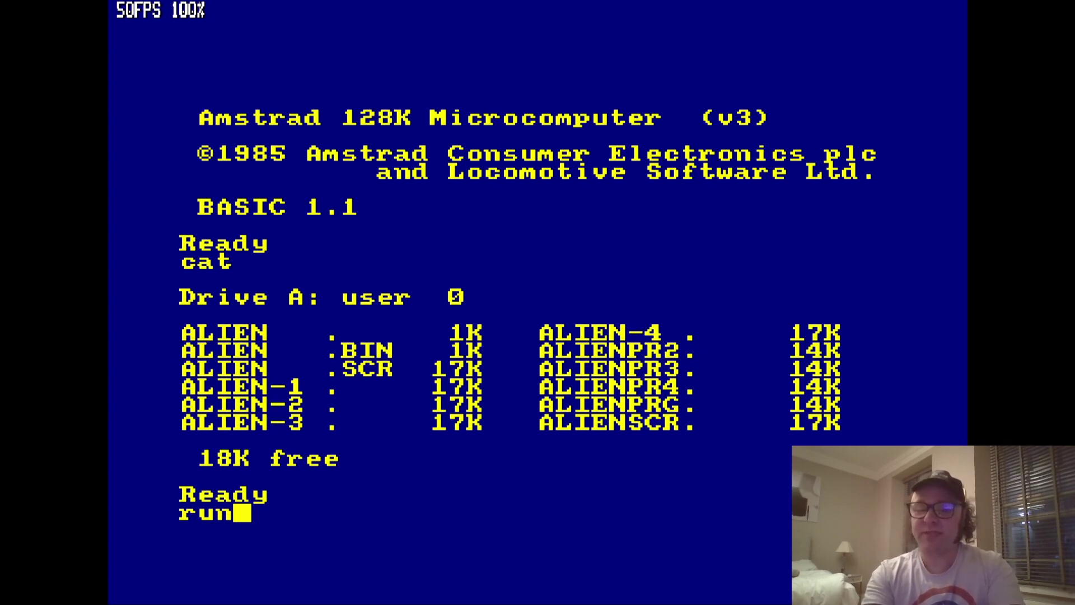
text(")
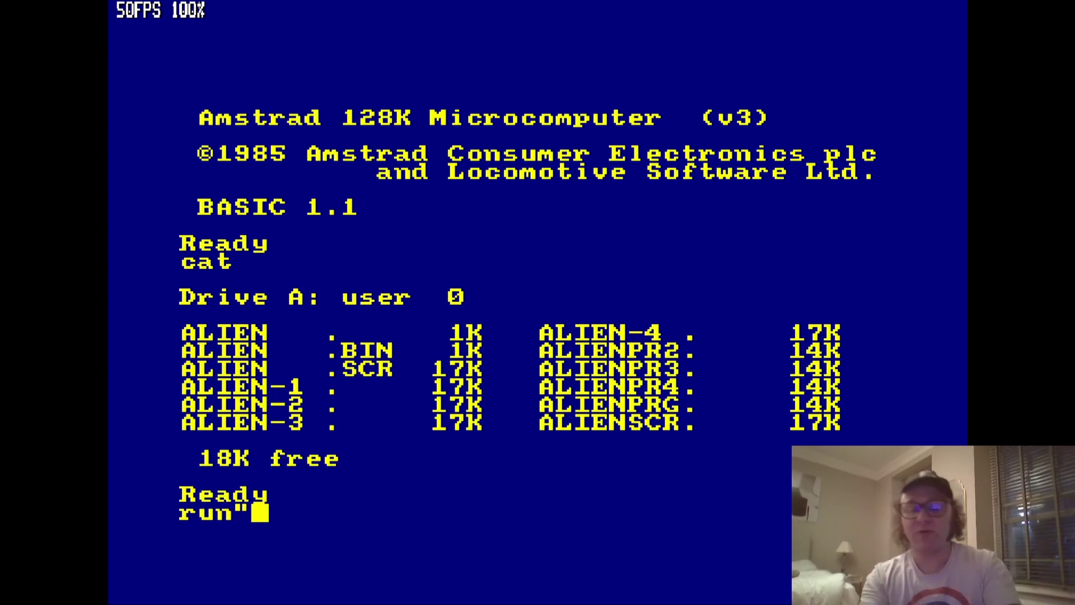
text(alien)
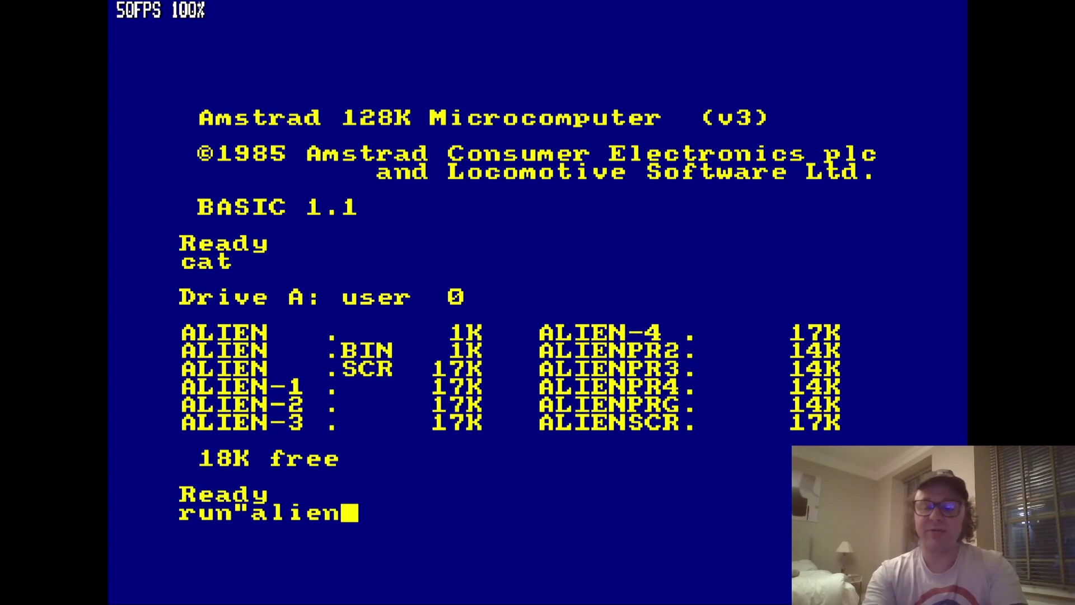
text(")
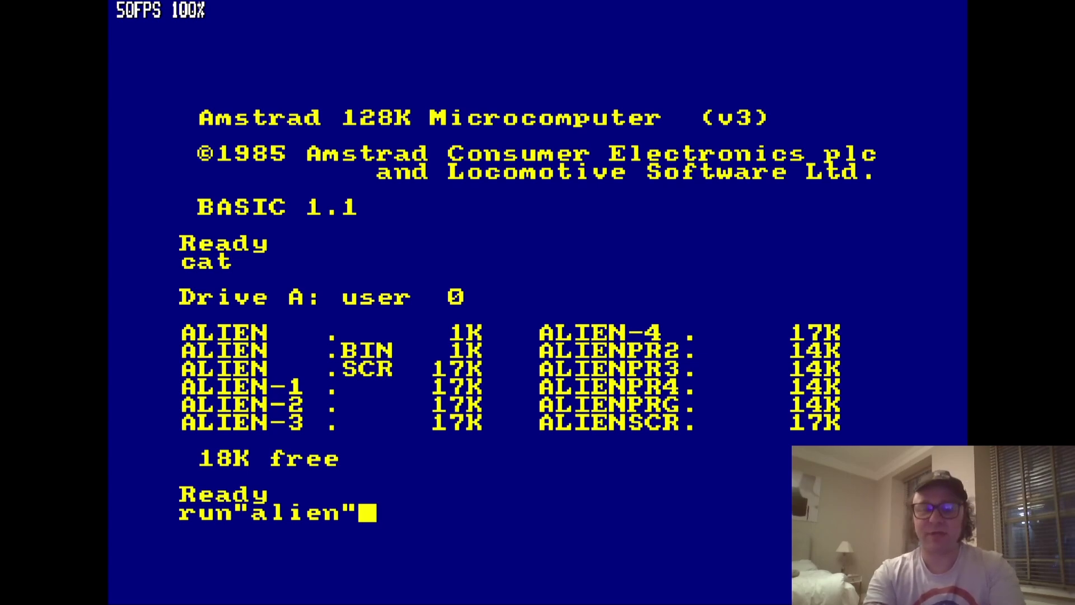
key(Return)
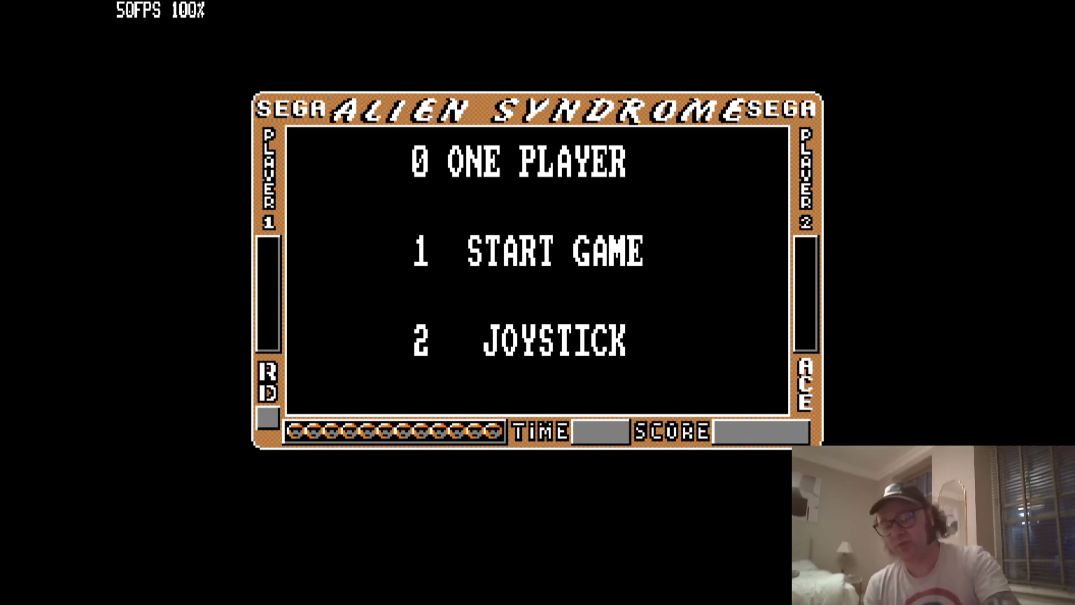
Switch the control method with option 2 until it is back on Joystick, and start the game with option 1.
key(2)
key(2)
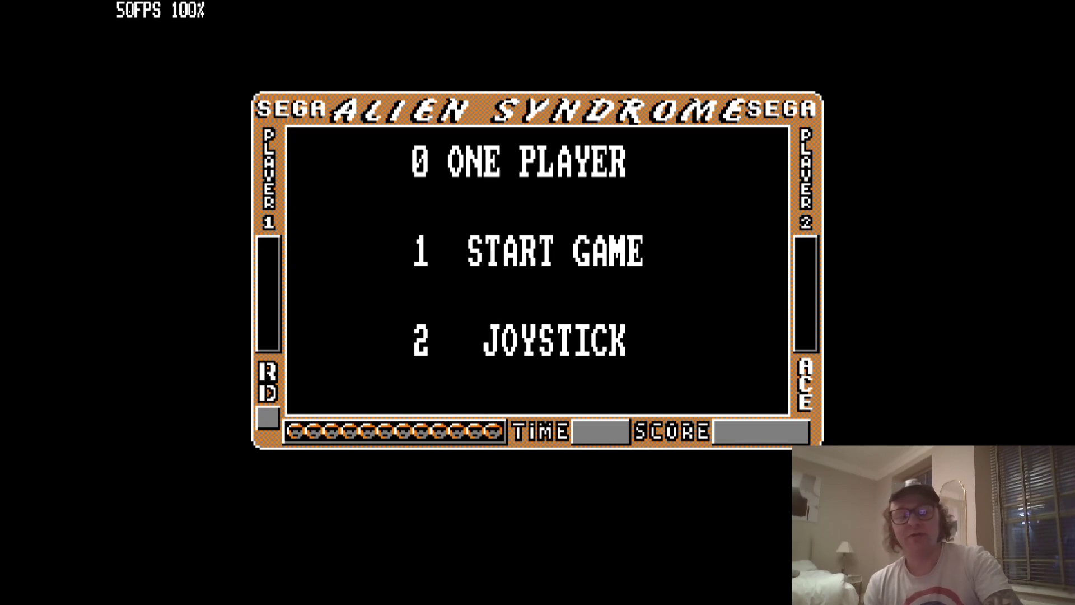
key(1)
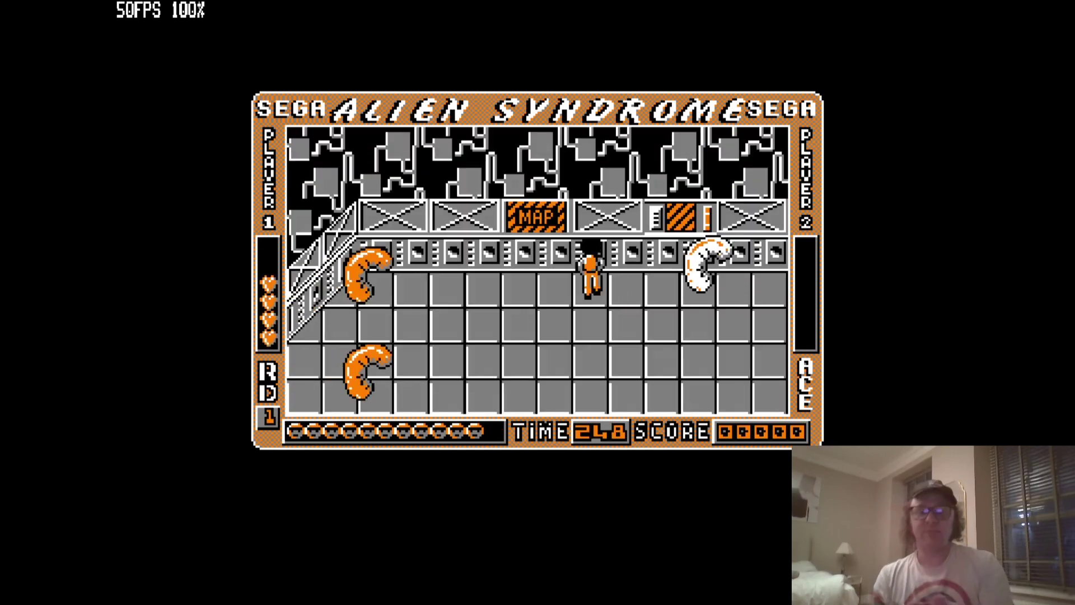
Move the character down and left in the first room while shooting at the aliens ahead.
key(Down)
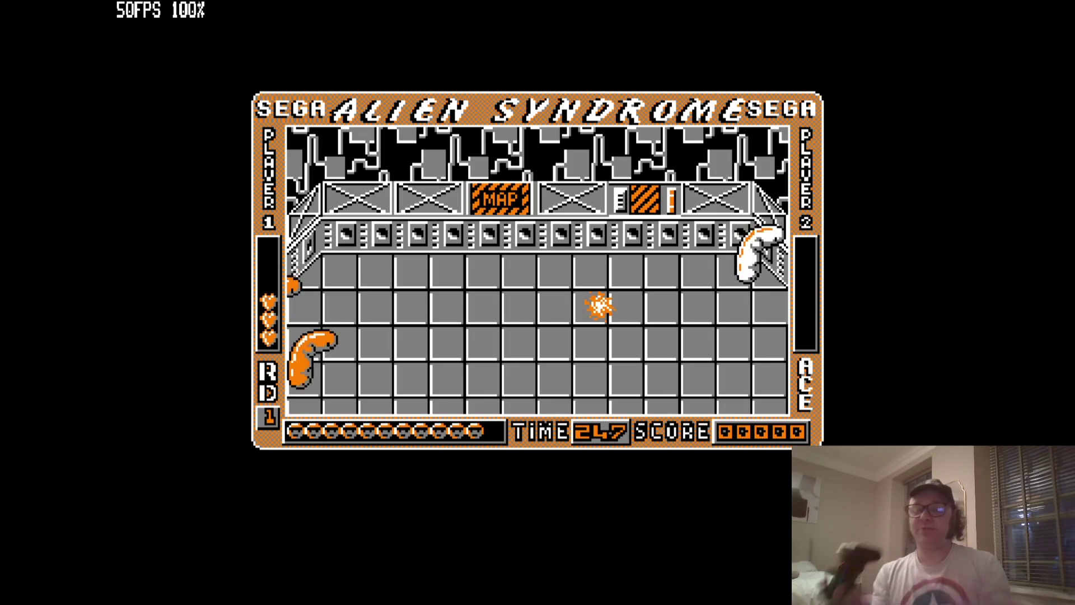
key(Left)
key(space)
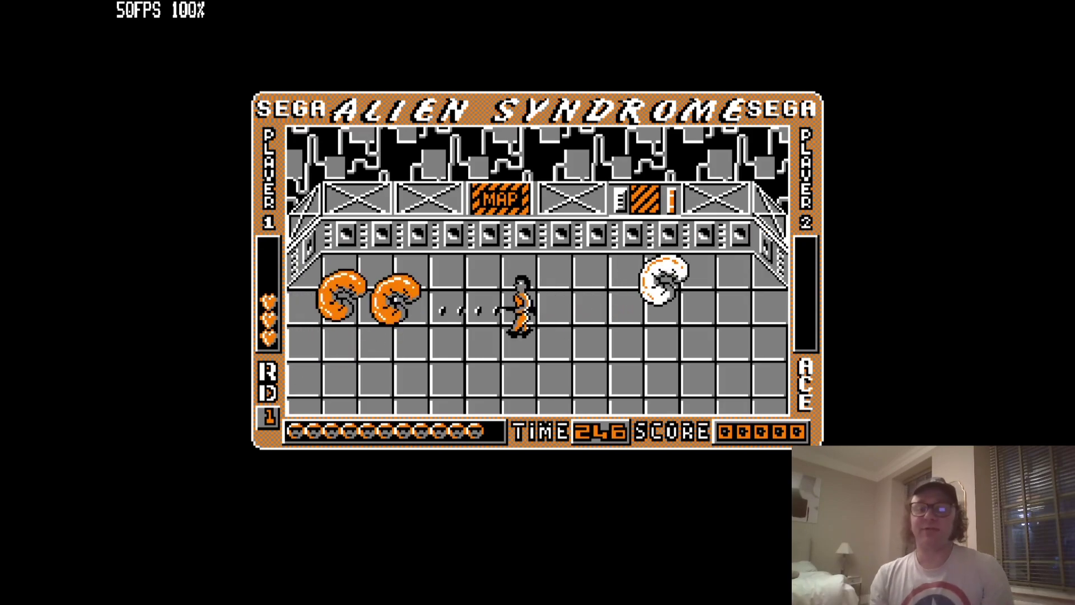
key(space)
key(Left)
key(Down)
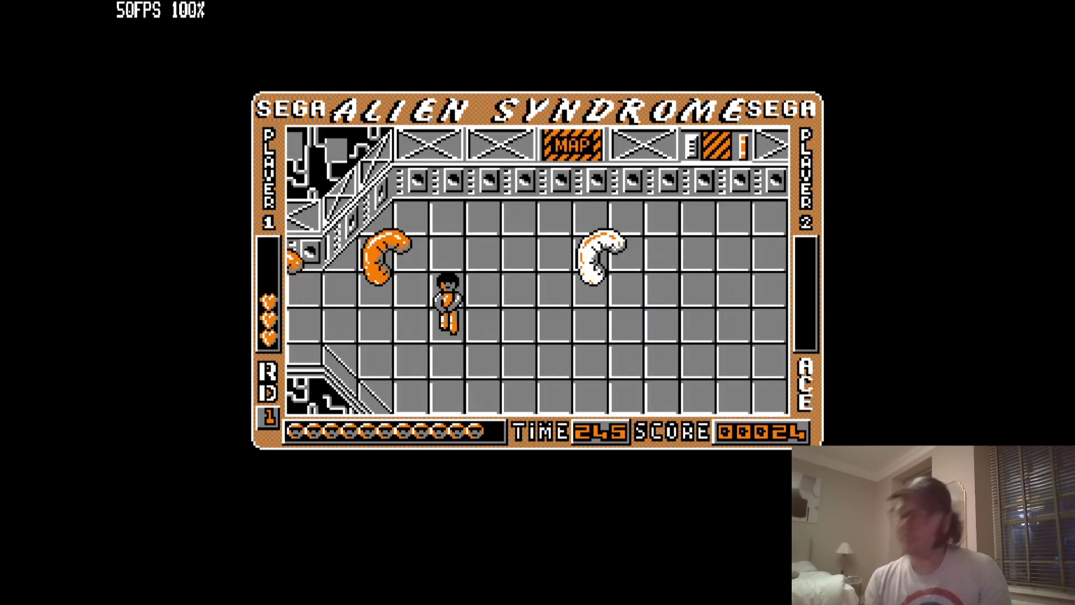
Steer the character away from the aliens, across the first room and into the corridor on its right.
key(Down)
key(Right)
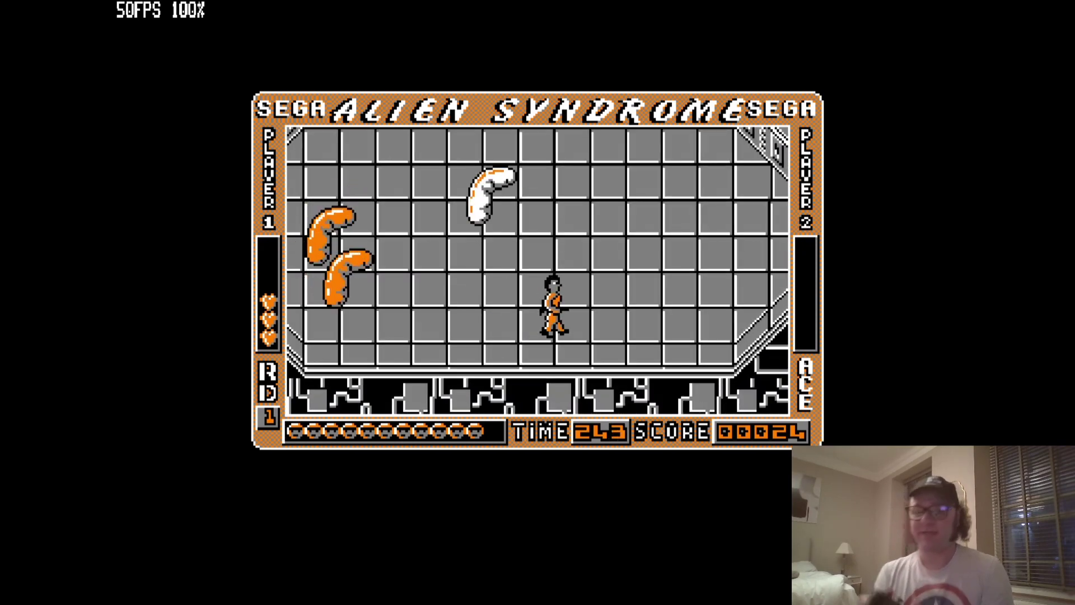
key(Right)
key(Up)
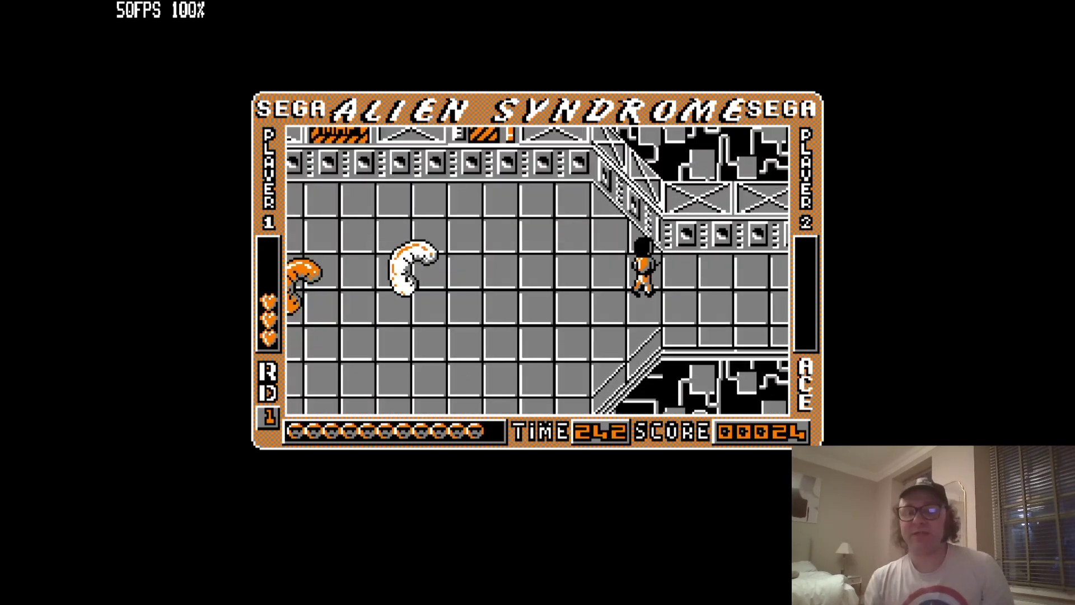
key(Right)
Shoot back at the pursuing aliens and advance the character right along the corridor to its far end.
key(Left)
key(space)
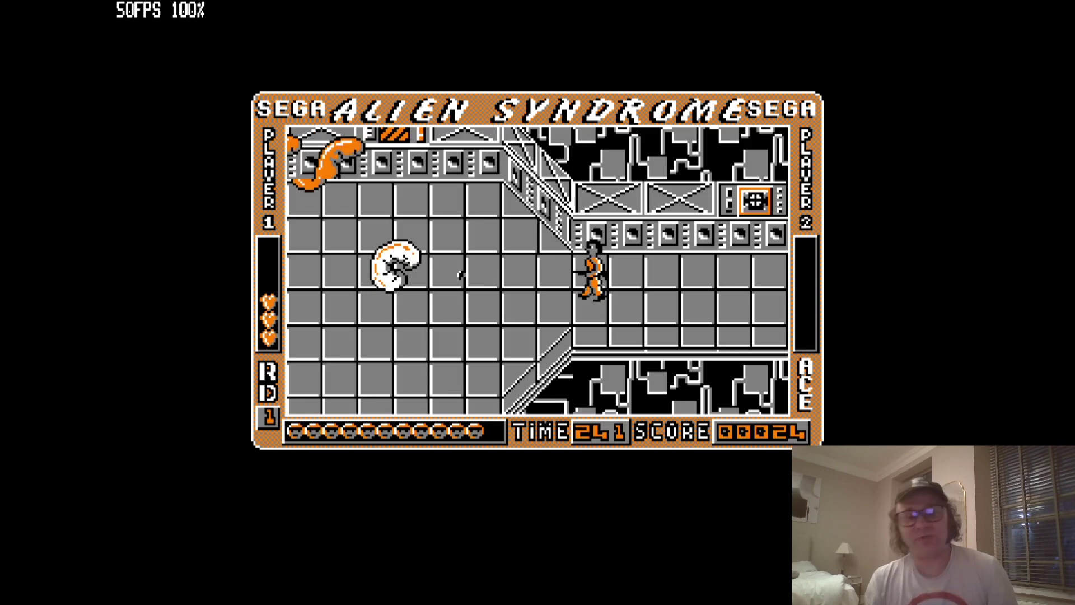
key(space)
key(Right)
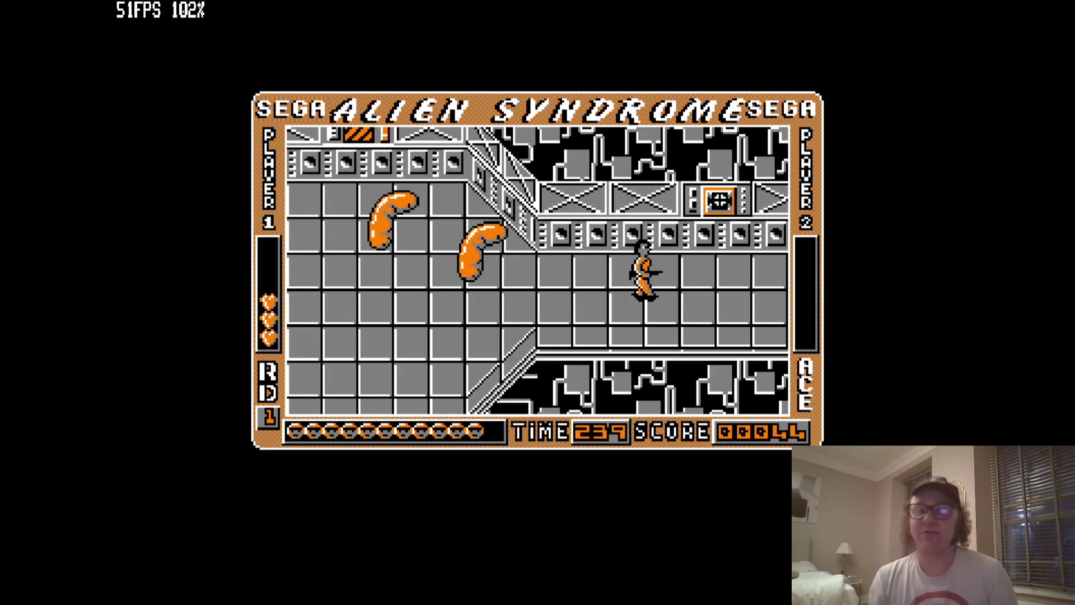
key(Left)
key(space)
key(Right)
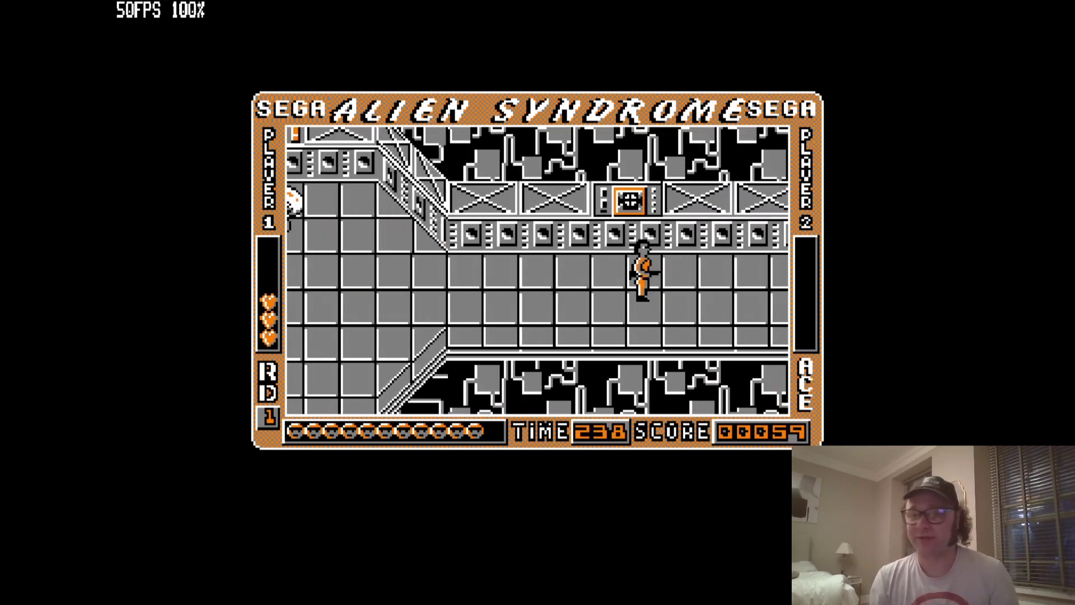
key(Right)
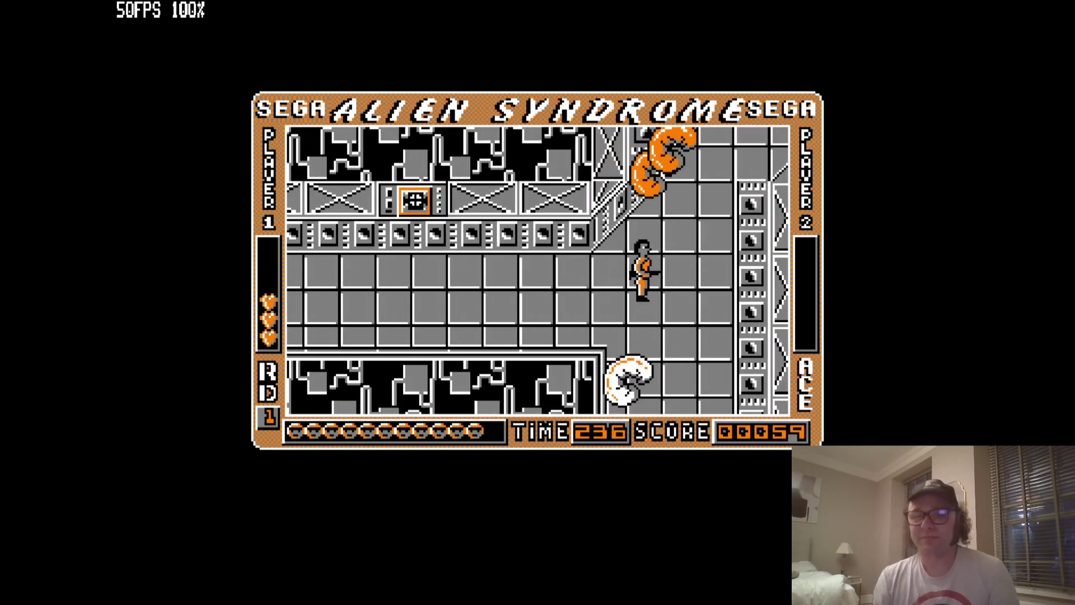
key(Right)
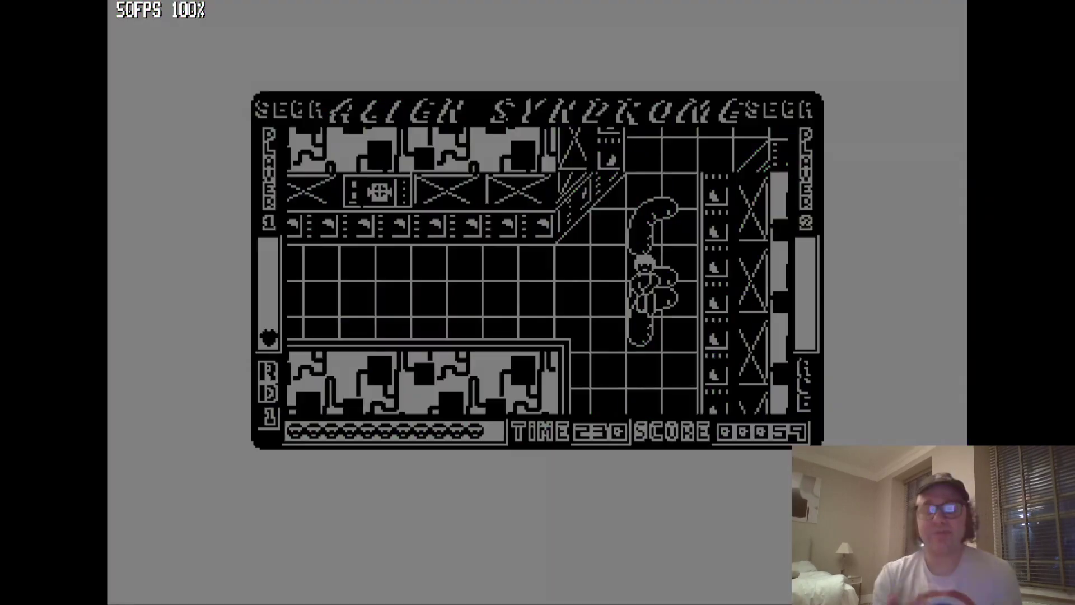
Reset the emulated Amstrad CPC and open the emulator's options.
key(F5)
key(F1)
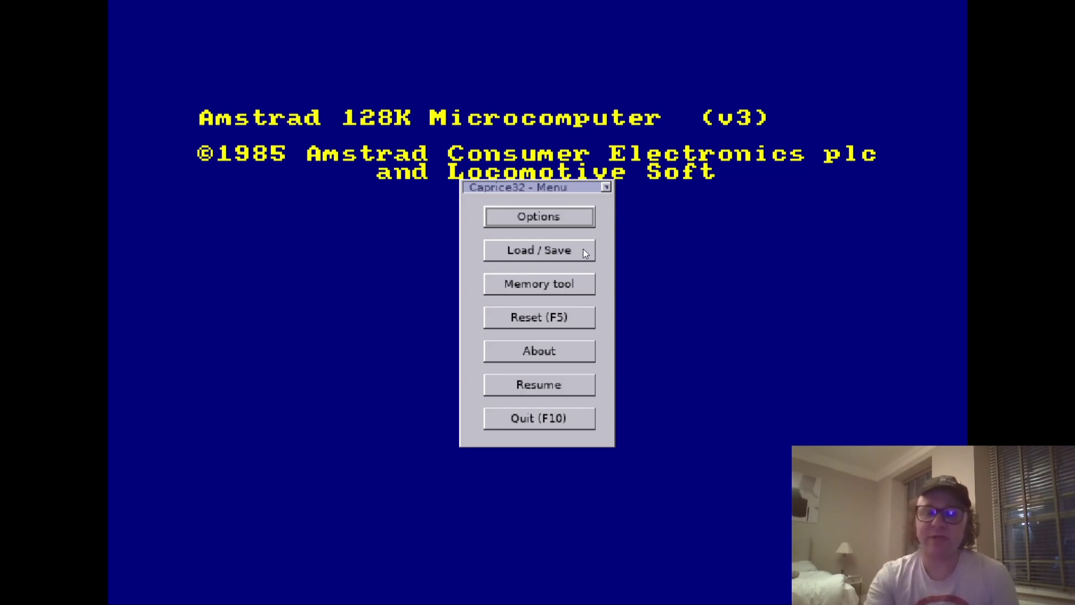
click(543, 218)
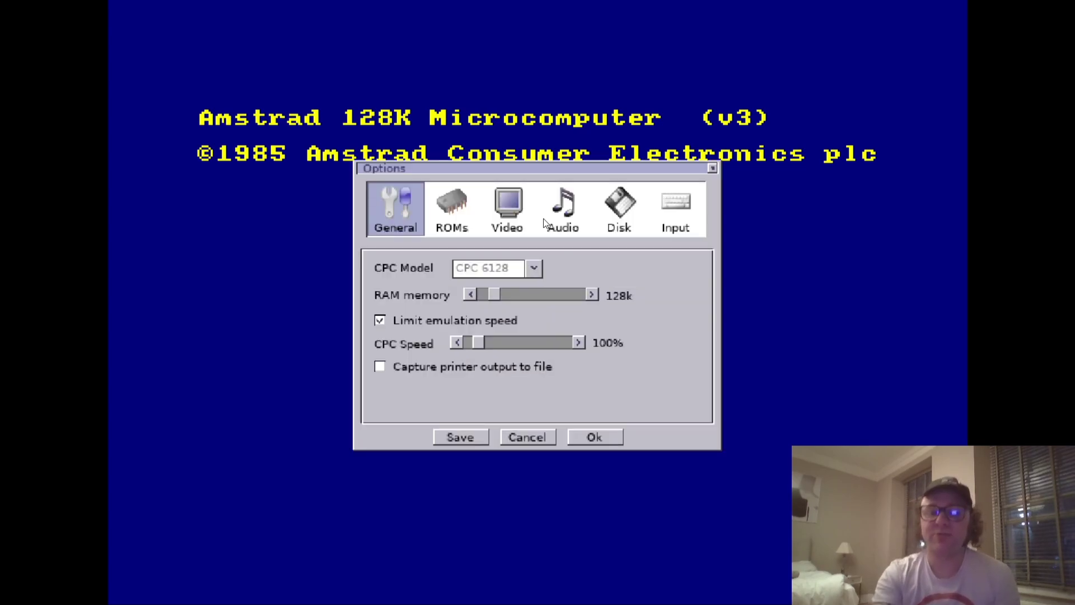
click(458, 226)
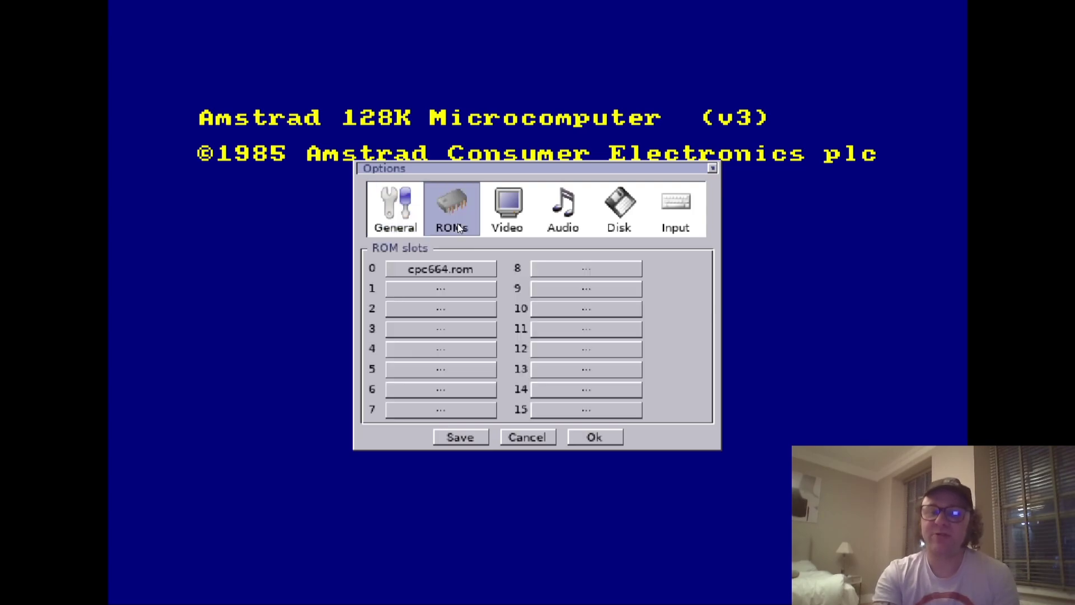
click(481, 270)
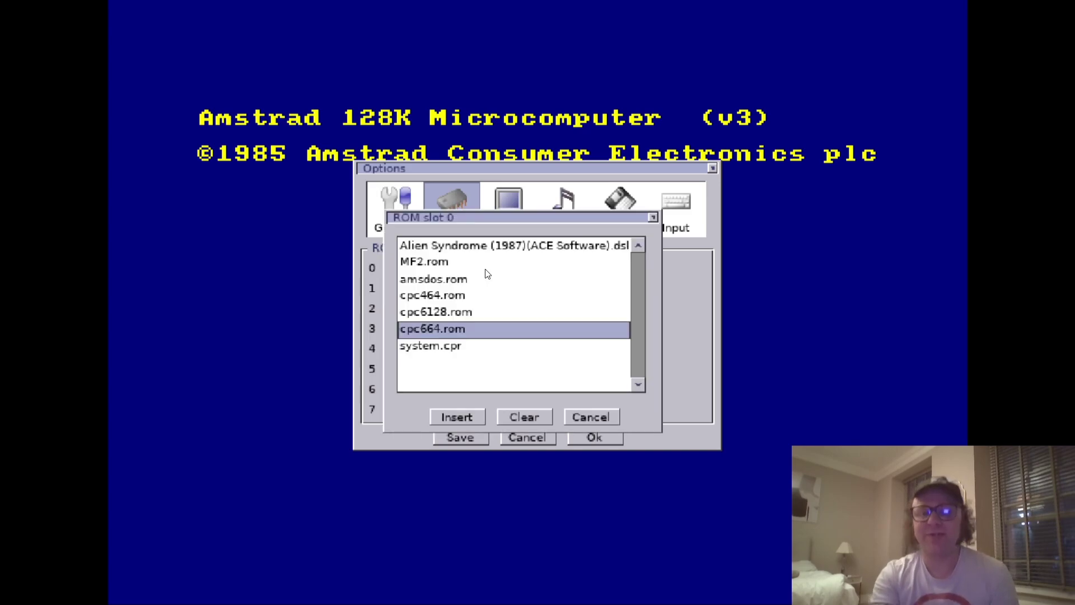
click(477, 296)
click(607, 415)
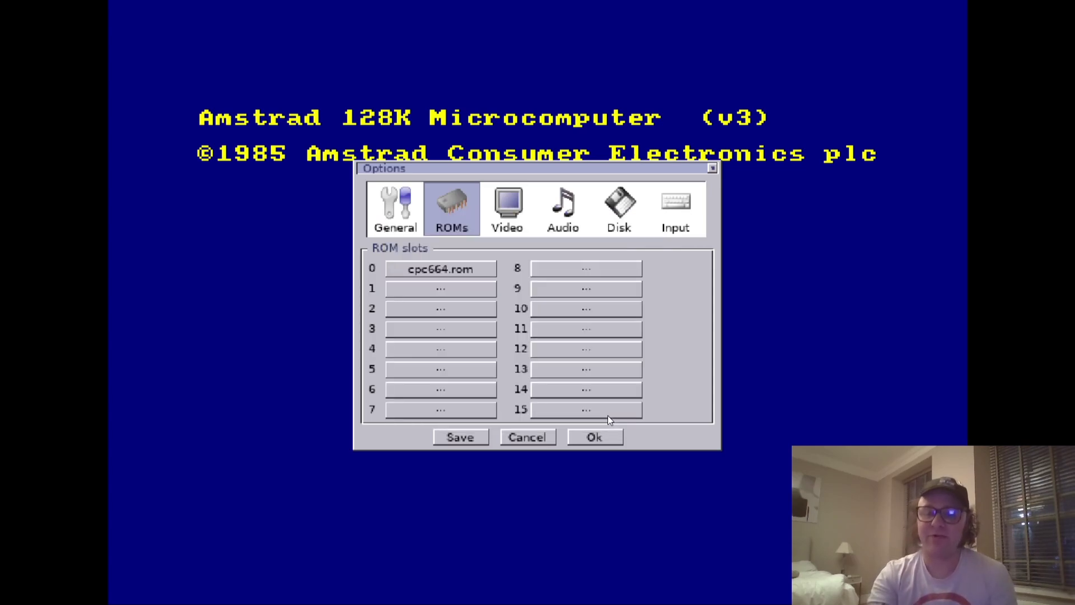
Set the monitor type to Mono in the video options and accept the settings.
click(510, 216)
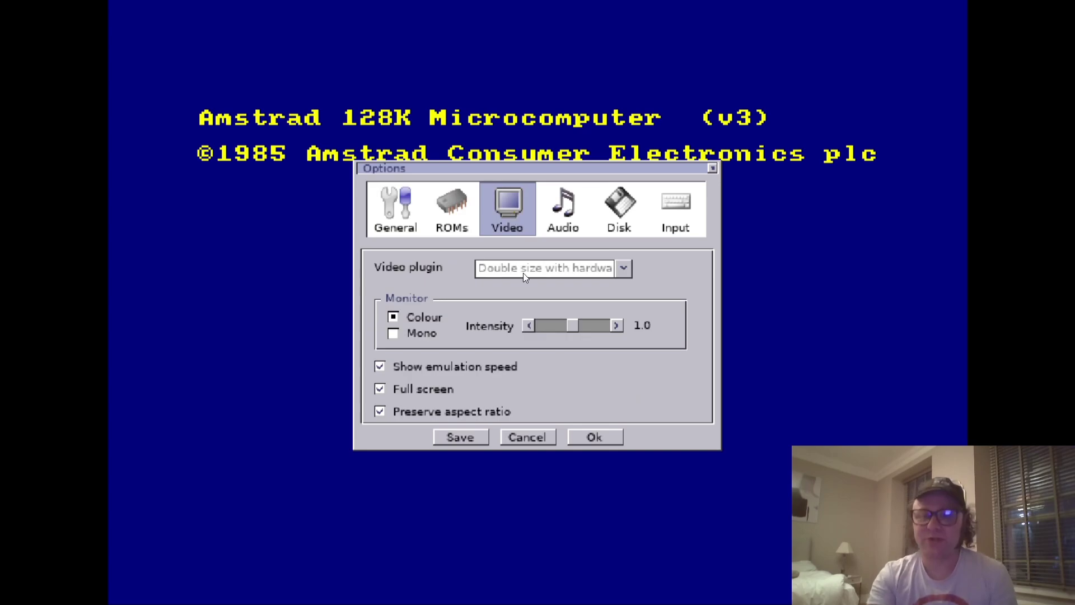
click(394, 334)
click(594, 437)
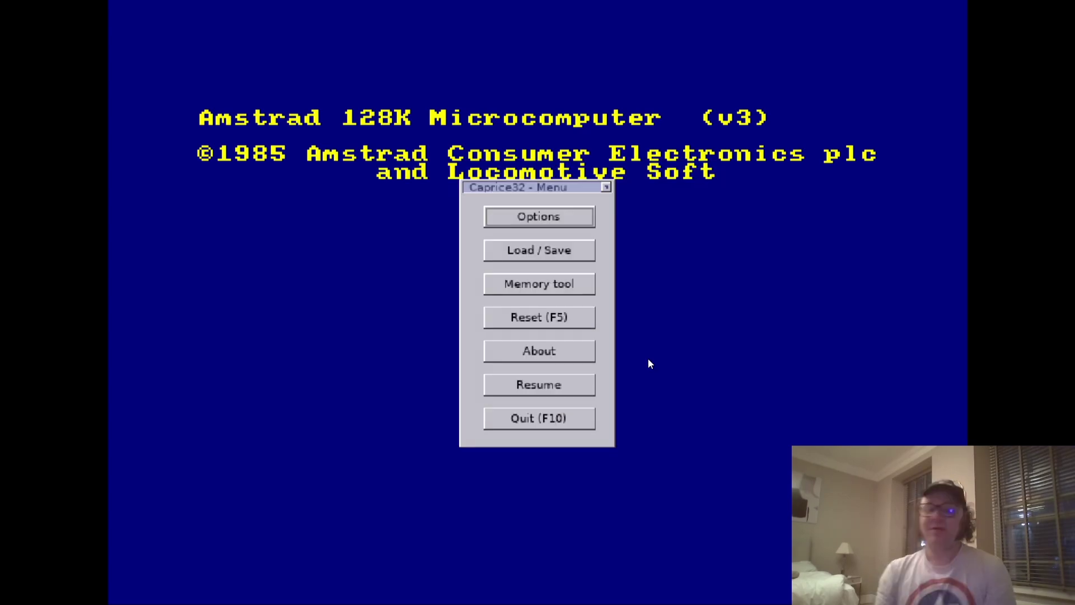